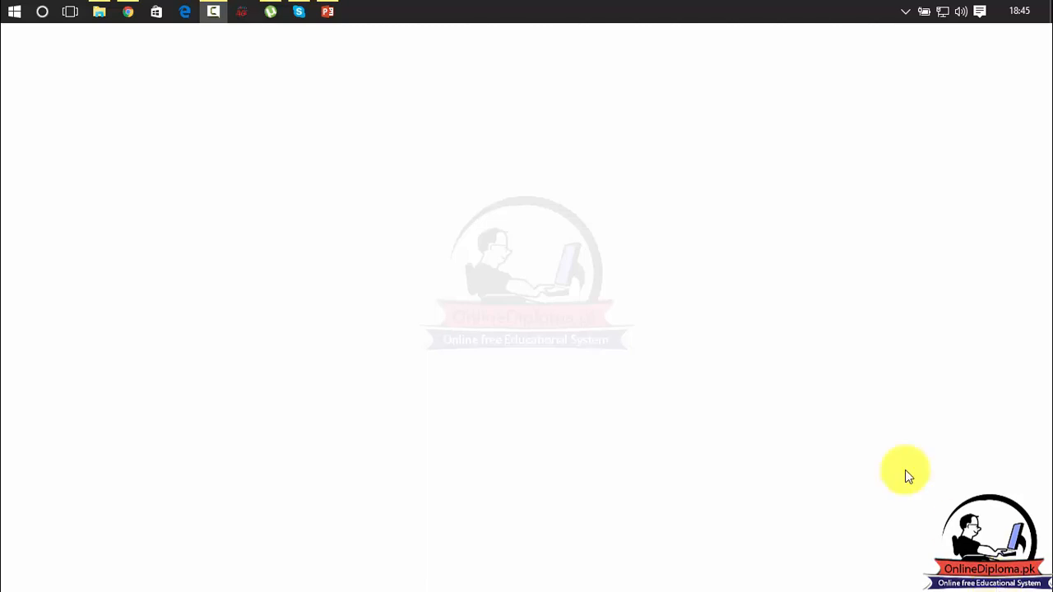
- Switch to Chrome and look over the published Blogger 60days training site, including its header, menu, slider and sidebar
{"action": "left_click", "coordinate": [134, 10]}
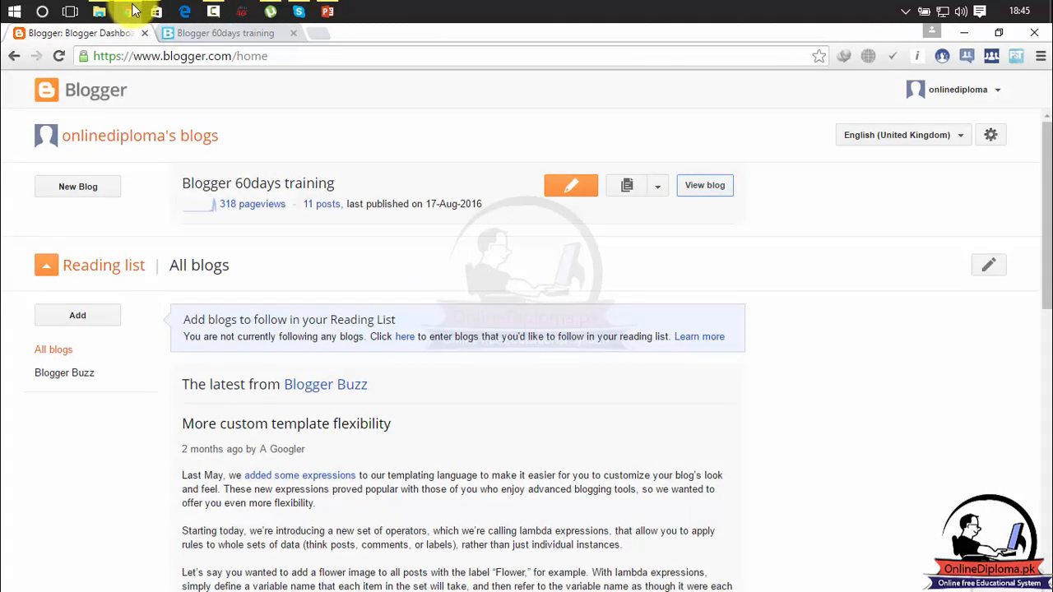
{"action": "left_click", "coordinate": [208, 36]}
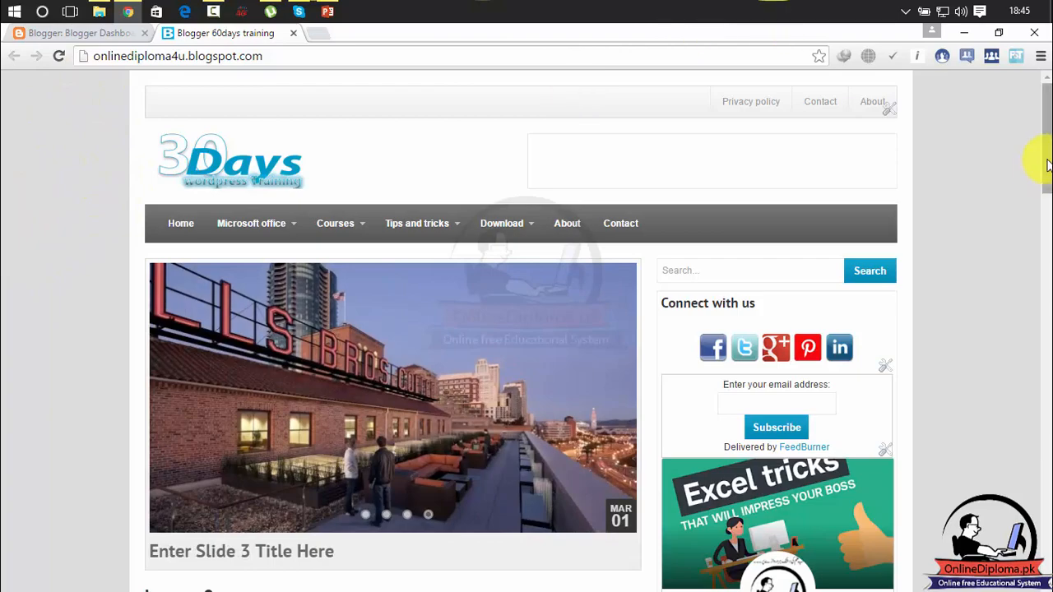
{"action": "left_click_drag", "start_coordinate": [1045, 152], "coordinate": [1044, 102]}
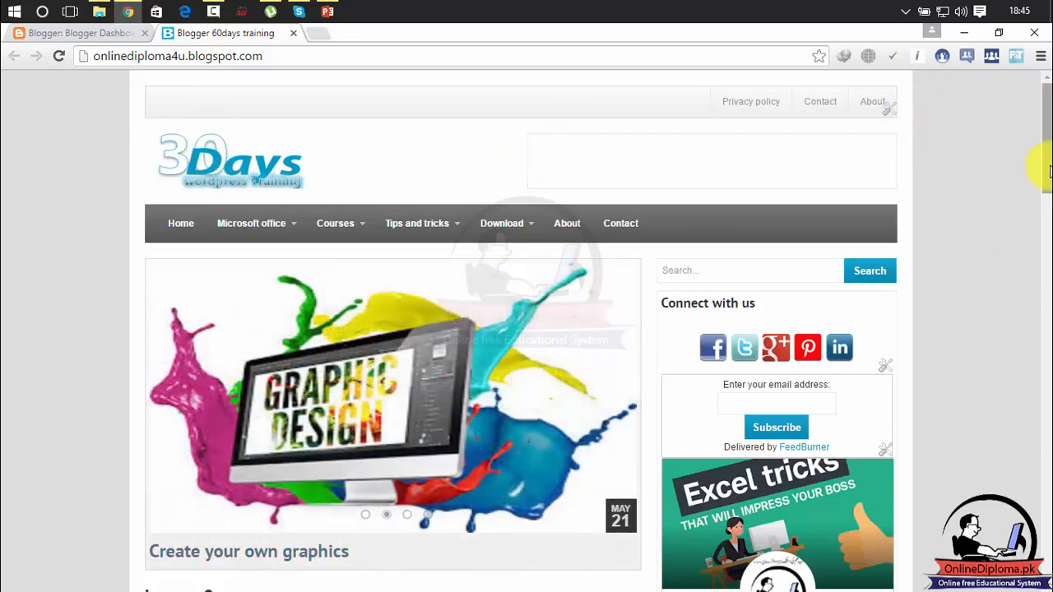
{"action": "left_click_drag", "start_coordinate": [1045, 133], "coordinate": [1044, 165]}
{"action": "left_click_drag", "start_coordinate": [1050, 218], "coordinate": [1049, 165]}
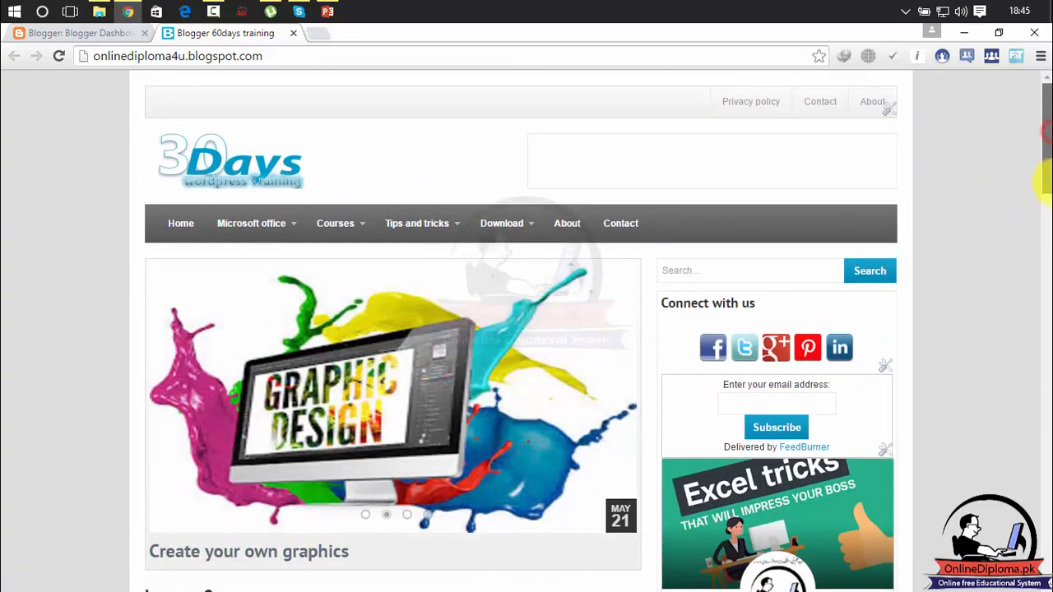
{"action": "left_click_drag", "start_coordinate": [1046, 179], "coordinate": [1043, 140]}
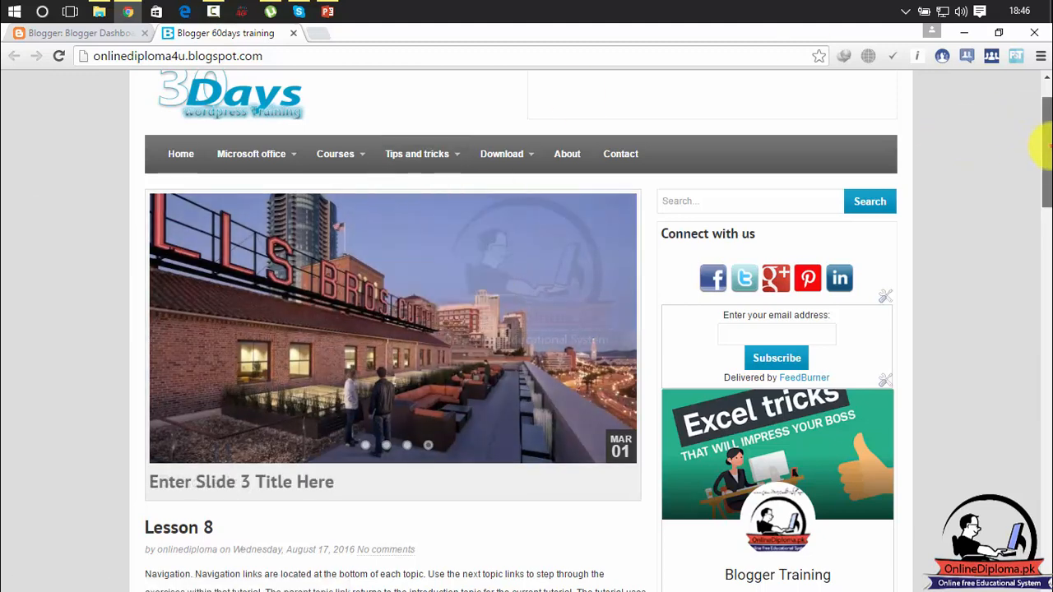
{"action": "left_click_drag", "start_coordinate": [1043, 129], "coordinate": [1043, 115]}
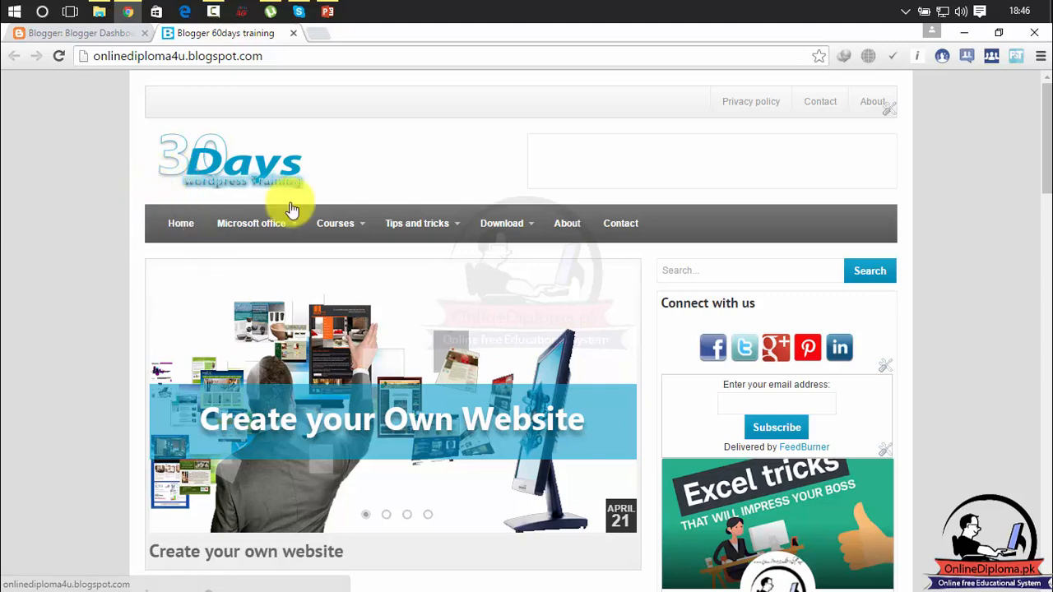
- Return to the Blogger dashboard and open the Template settings of the Blogger 60days training blog
{"action": "left_click", "coordinate": [97, 35]}
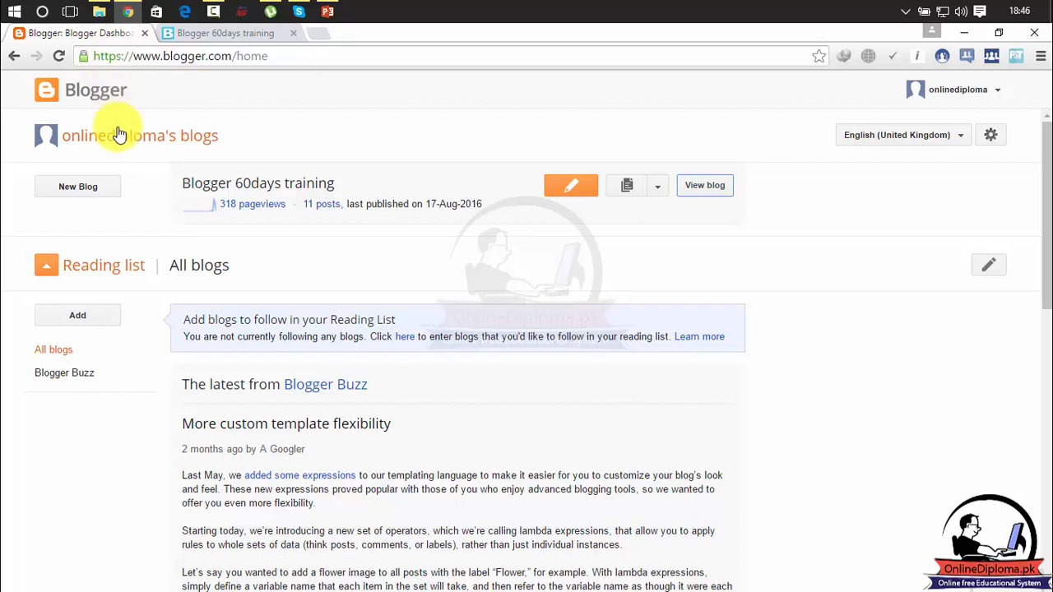
{"action": "left_click", "coordinate": [235, 185]}
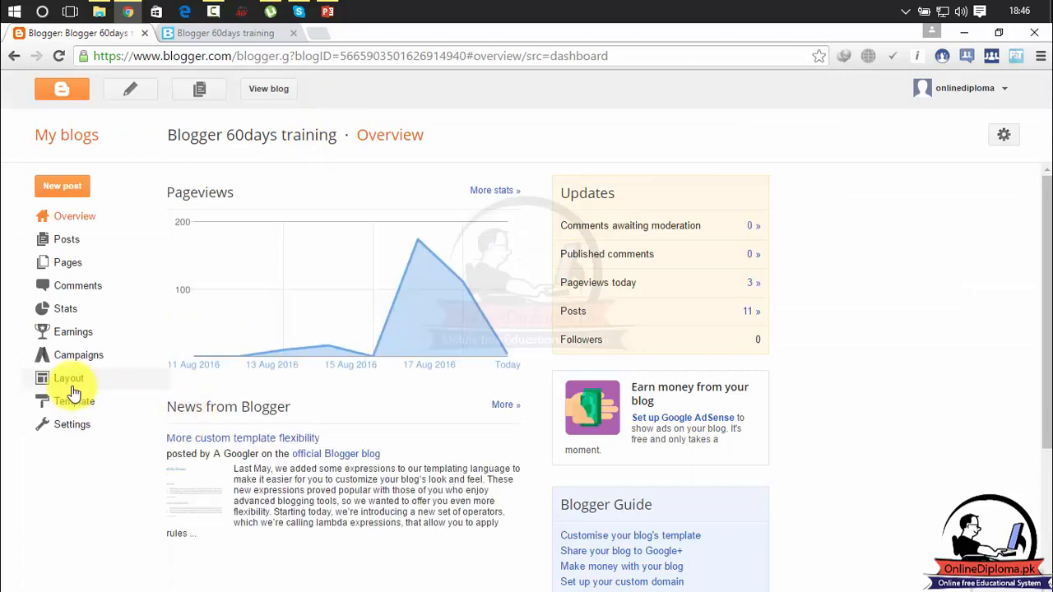
{"action": "left_click", "coordinate": [72, 388]}
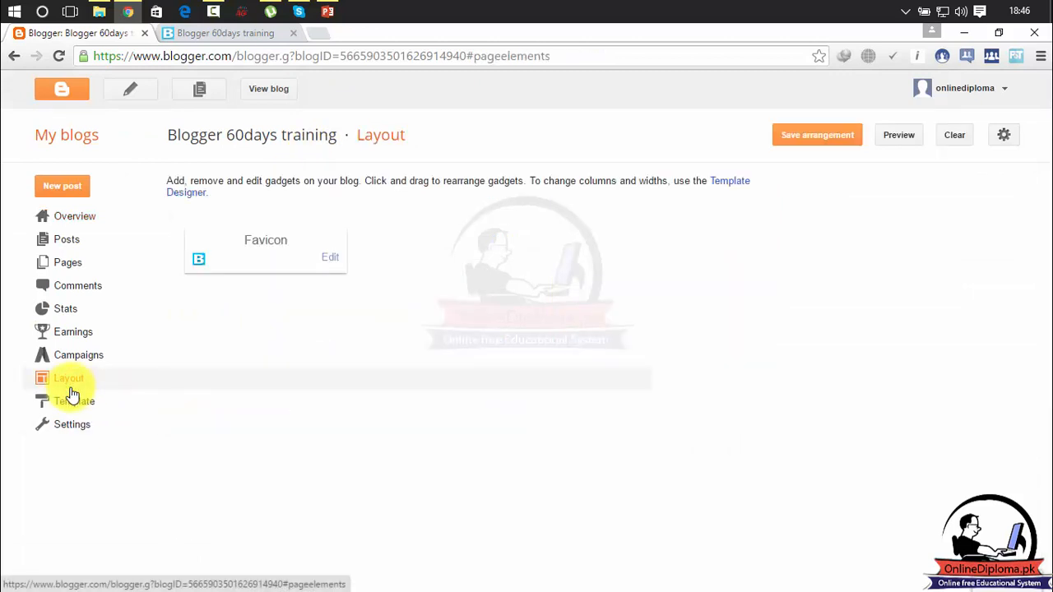
{"action": "left_click", "coordinate": [71, 401]}
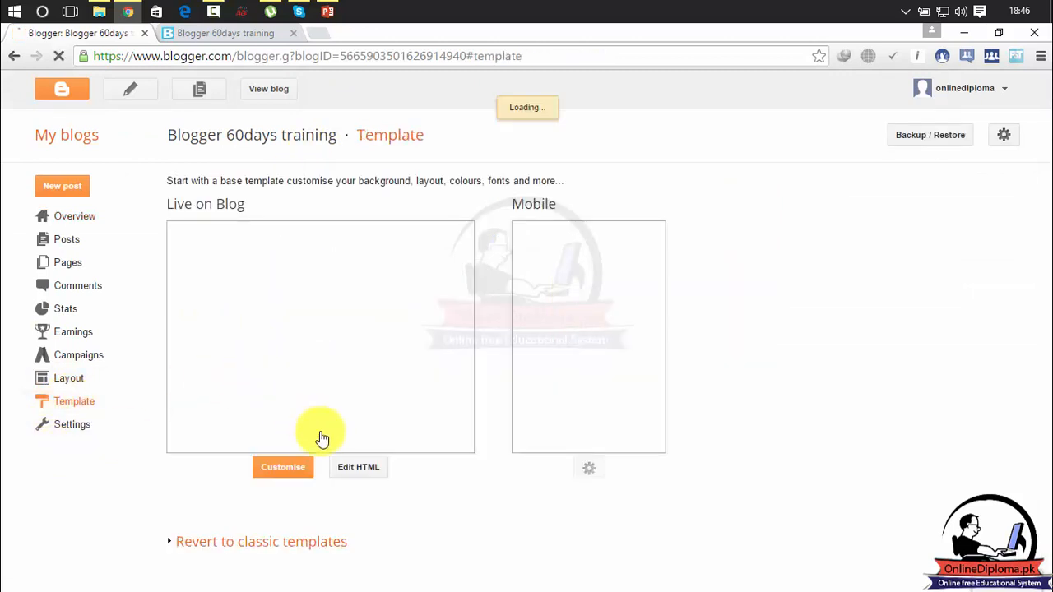
- Open the Mosaic variant of the Dynamic Views template in the Template Designer for customising
{"action": "left_click_drag", "start_coordinate": [1045, 198], "coordinate": [1046, 298]}
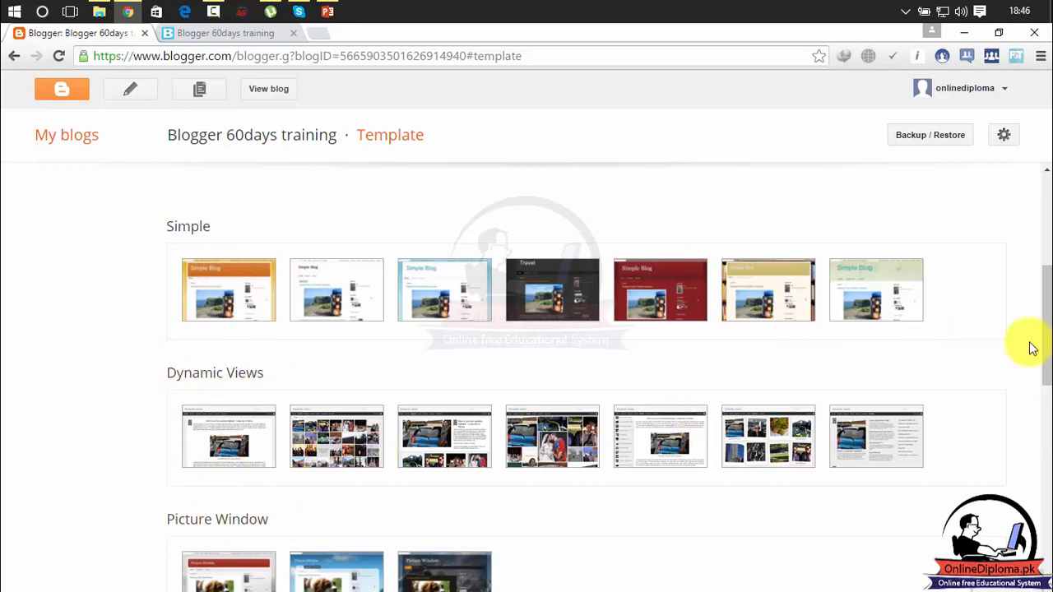
{"action": "mouse_move", "coordinate": [1041, 336]}
{"action": "left_mouse_down"}
{"action": "mouse_move", "coordinate": [1046, 526]}
{"action": "mouse_move", "coordinate": [1038, 188]}
{"action": "mouse_move", "coordinate": [1049, 459]}
{"action": "mouse_move", "coordinate": [1046, 226]}
{"action": "mouse_move", "coordinate": [1048, 383]}
{"action": "mouse_move", "coordinate": [1036, 275]}
{"action": "mouse_move", "coordinate": [1036, 339]}
{"action": "left_mouse_up"}
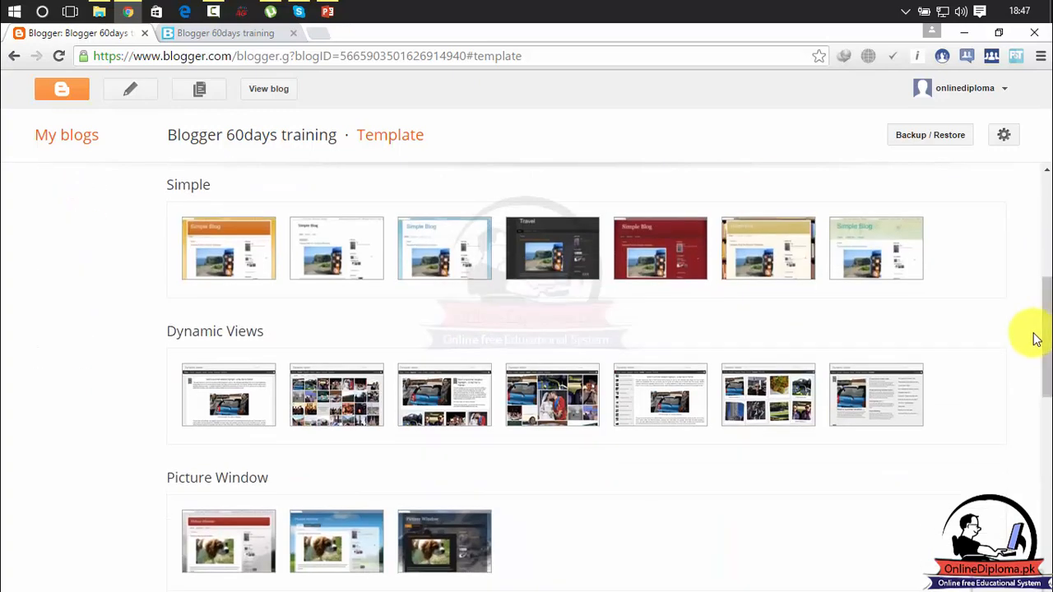
{"action": "left_click", "coordinate": [552, 413]}
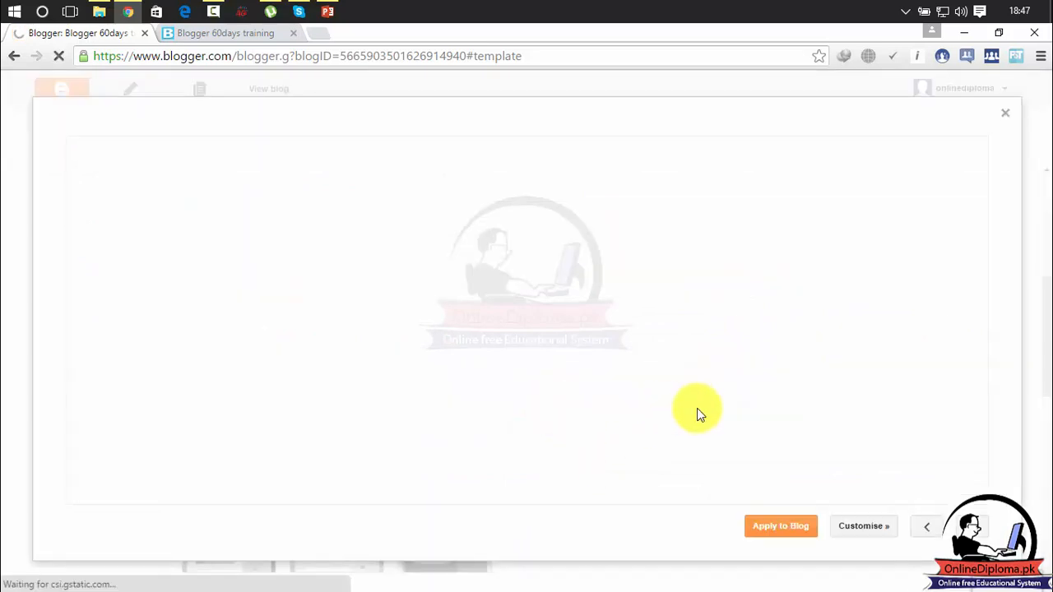
{"action": "left_click", "coordinate": [878, 530]}
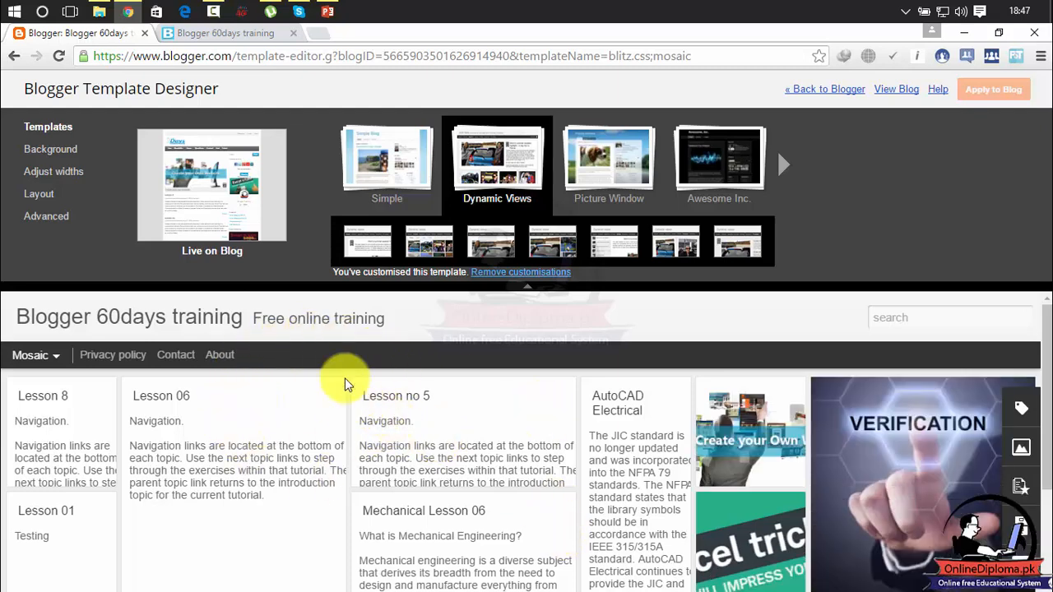
- Examine the Background, Adjust widths, Layout and Advanced options offered for the Dynamic Views template
{"action": "left_click", "coordinate": [72, 153]}
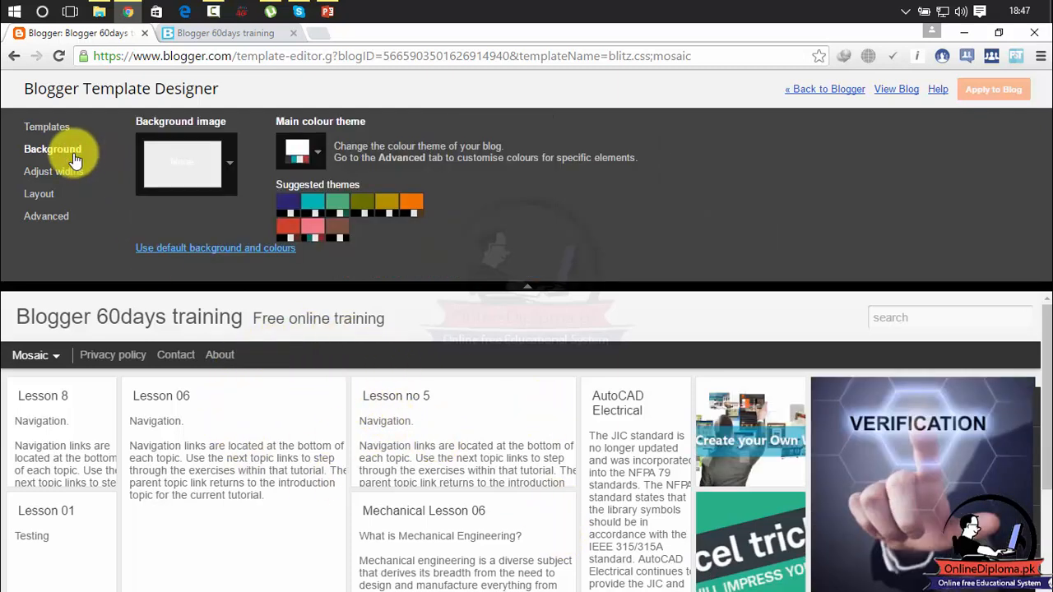
{"action": "left_click", "coordinate": [74, 172]}
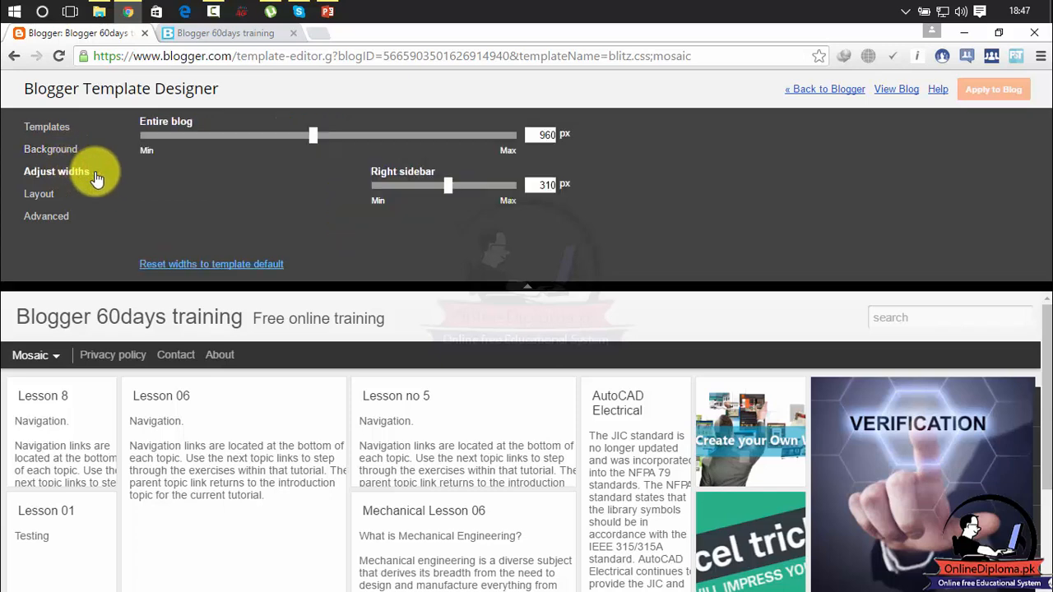
{"action": "left_click", "coordinate": [41, 196]}
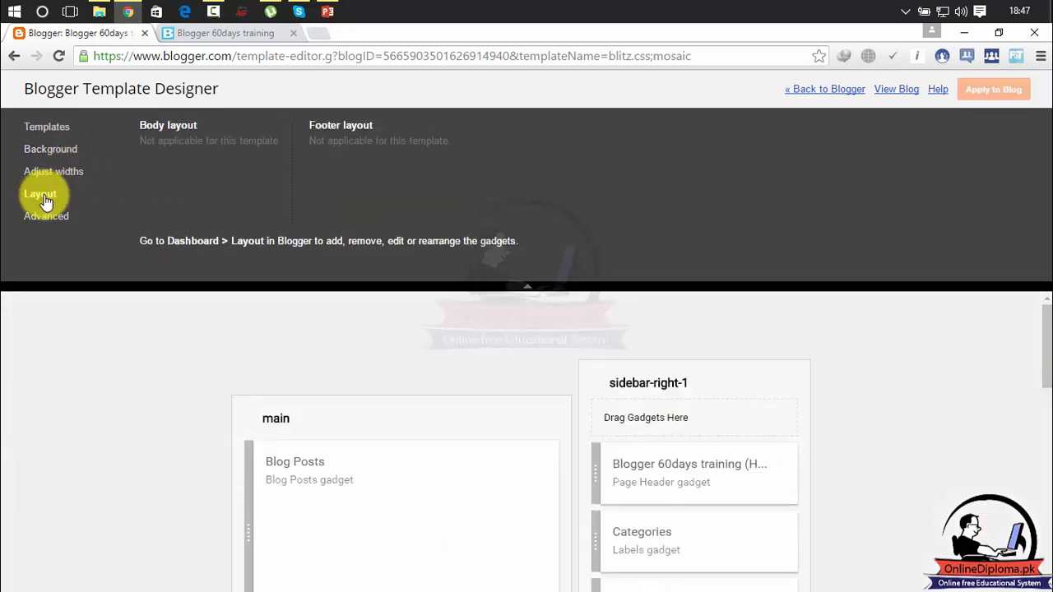
{"action": "left_click", "coordinate": [47, 219]}
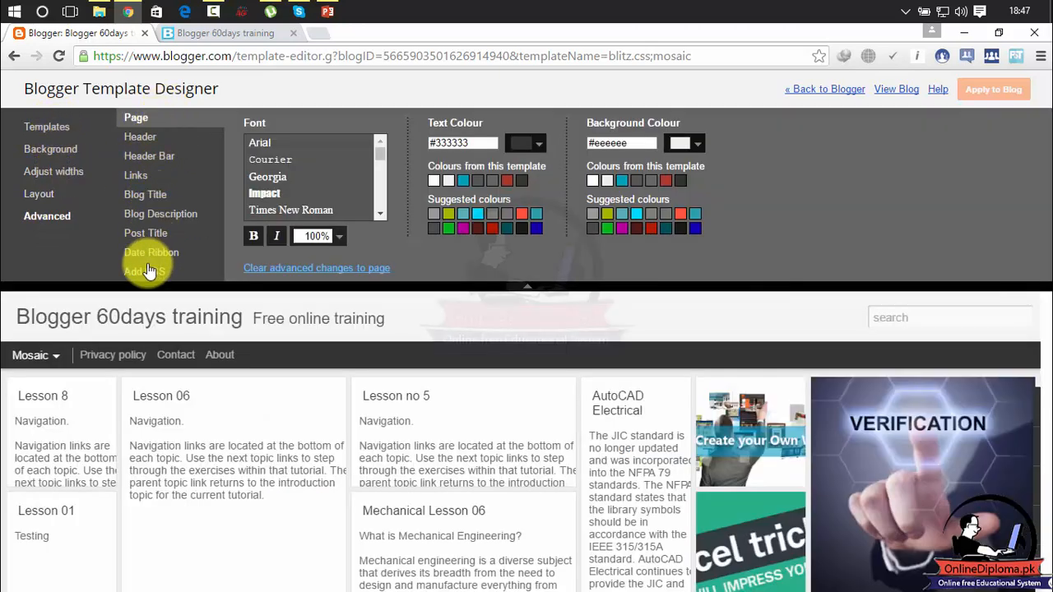
- Leave the Mosaic customisation without applying it and open the Template Designer for the live blog template
{"action": "left_click", "coordinate": [13, 56]}
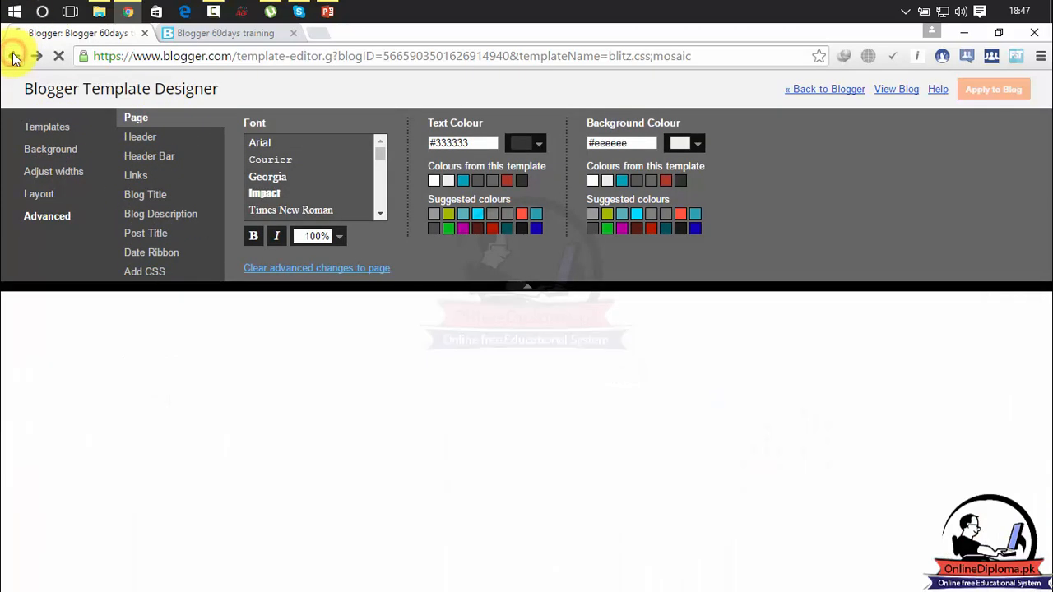
{"action": "left_click_drag", "start_coordinate": [218, 72], "coordinate": [641, 113]}
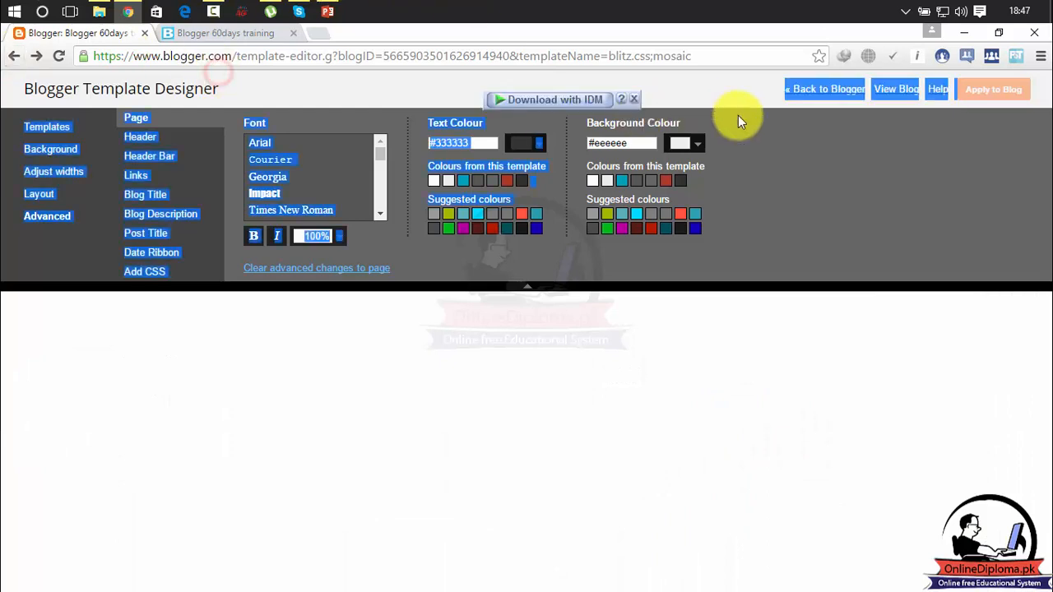
{"action": "left_click", "coordinate": [814, 90]}
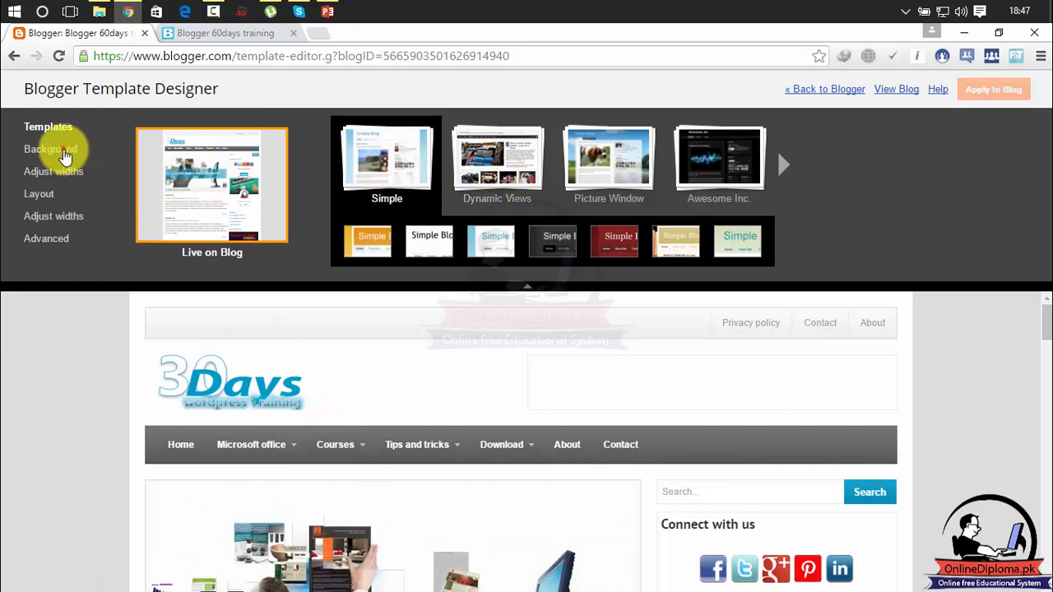
- Check which Background, Adjust widths, Layout and Advanced customisation options are available for the live blog template
{"action": "left_click", "coordinate": [64, 153]}
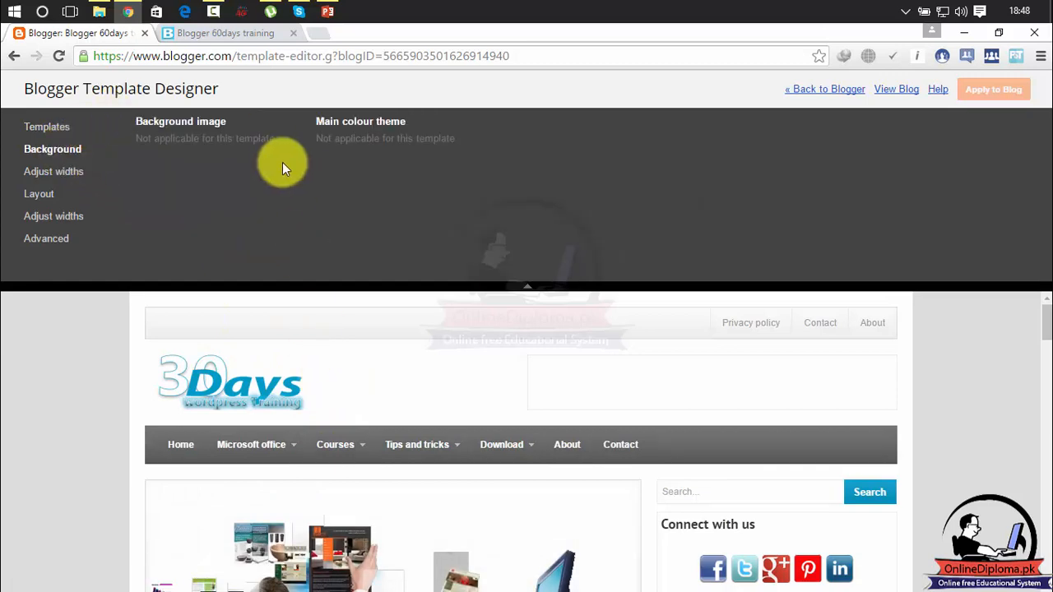
{"action": "left_click_drag", "start_coordinate": [134, 125], "coordinate": [352, 146]}
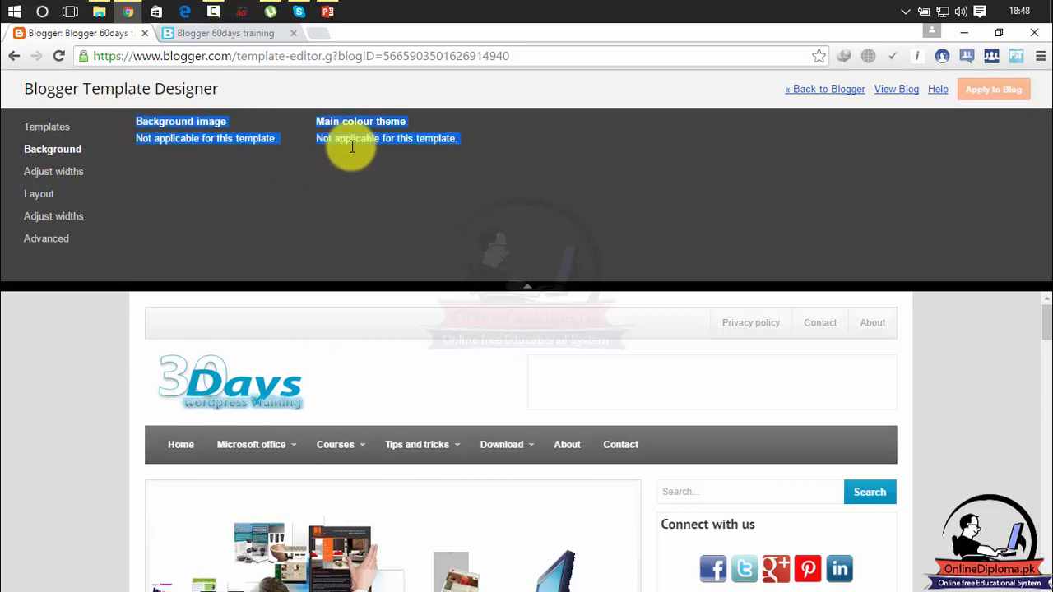
{"action": "left_click", "coordinate": [76, 178]}
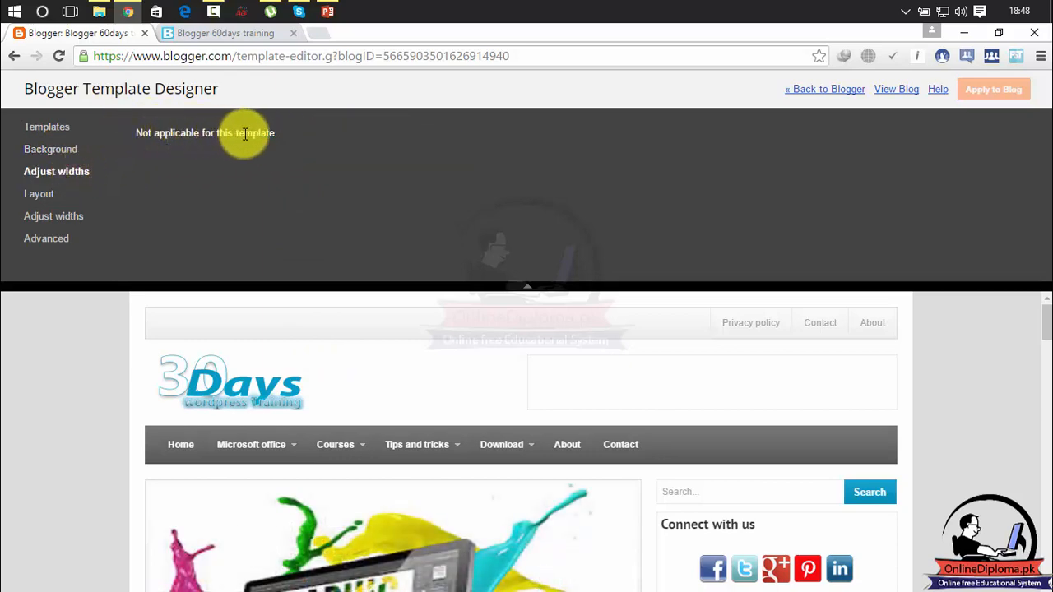
{"action": "left_click", "coordinate": [42, 199]}
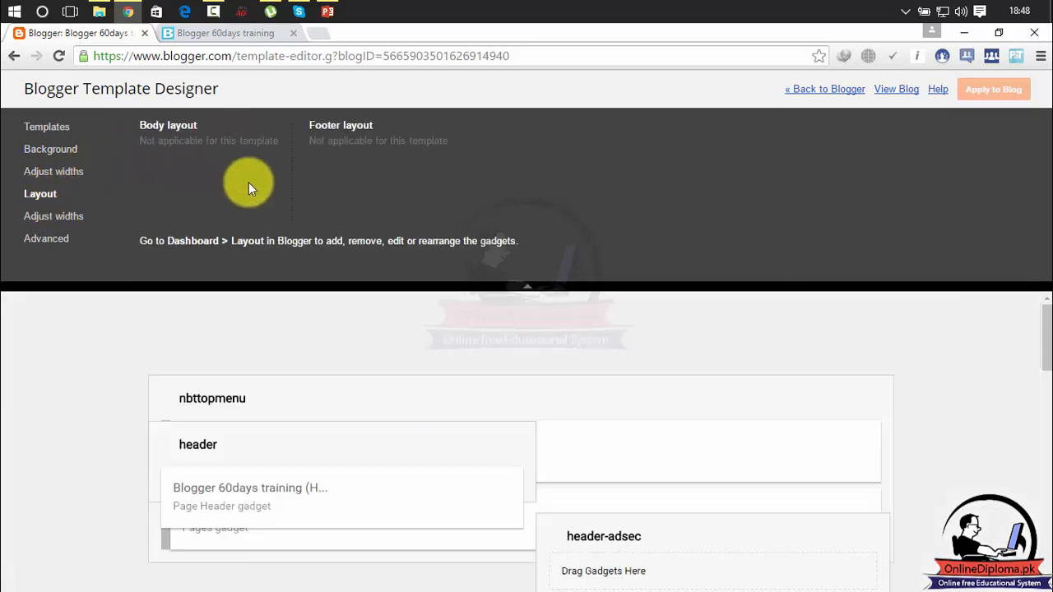
{"action": "left_click", "coordinate": [60, 220]}
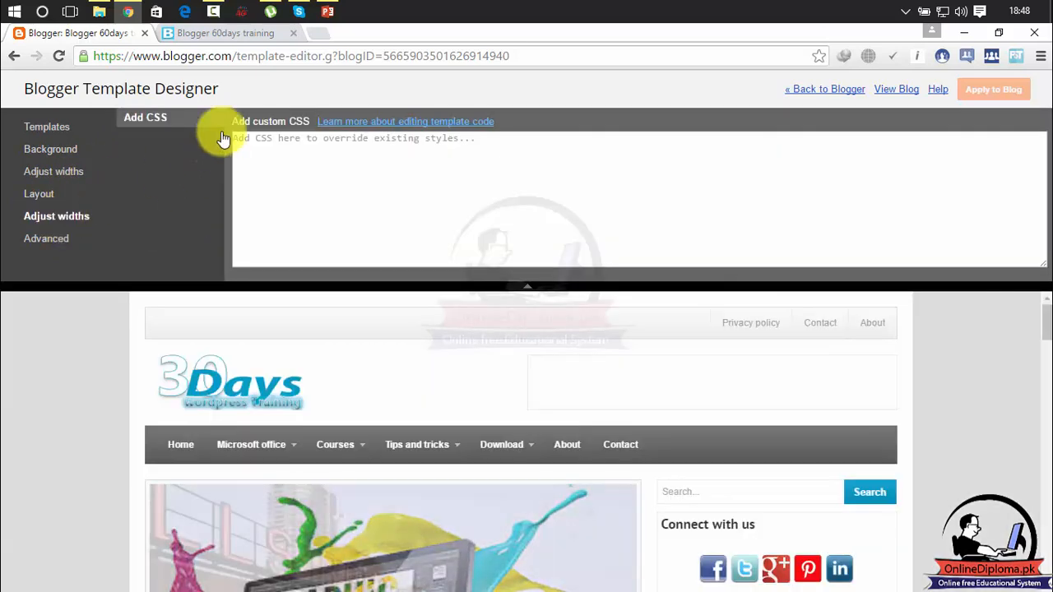
{"action": "left_click", "coordinate": [53, 239]}
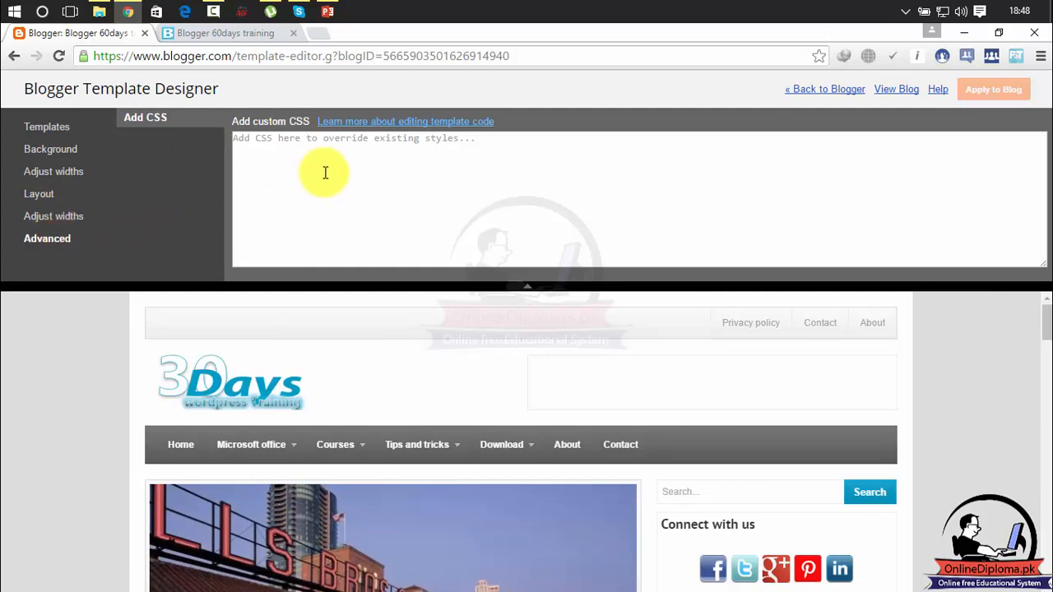
{"action": "left_click", "coordinate": [160, 123]}
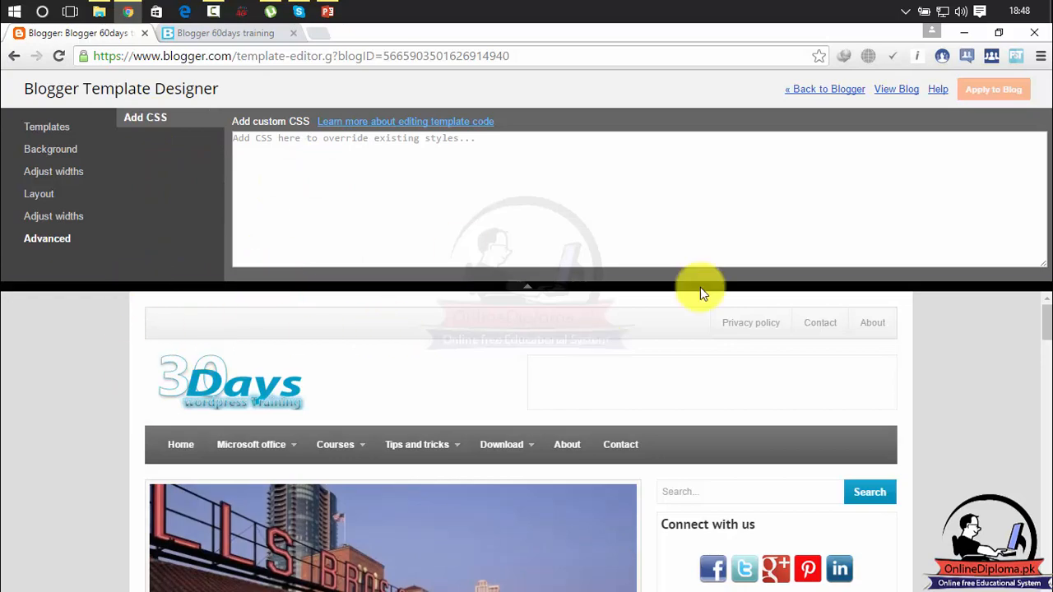
{"action": "mouse_move", "coordinate": [1047, 324]}
{"action": "left_mouse_down"}
{"action": "mouse_move", "coordinate": [1047, 573]}
{"action": "mouse_move", "coordinate": [1044, 317]}
{"action": "left_mouse_up"}
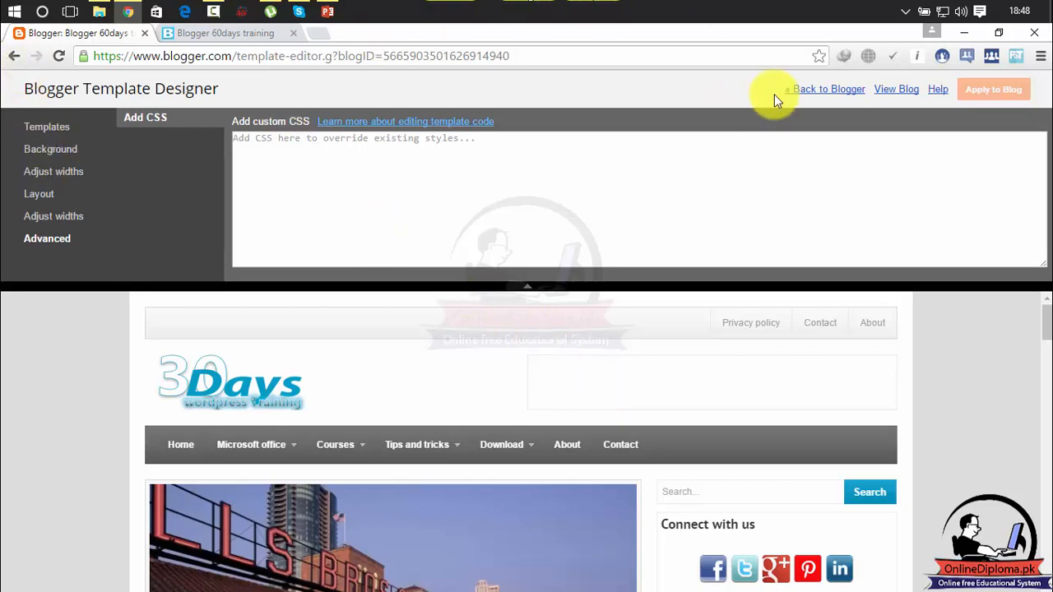
- Return to the blog's Template page and open the live template's HTML code for editing
{"action": "left_click", "coordinate": [827, 89]}
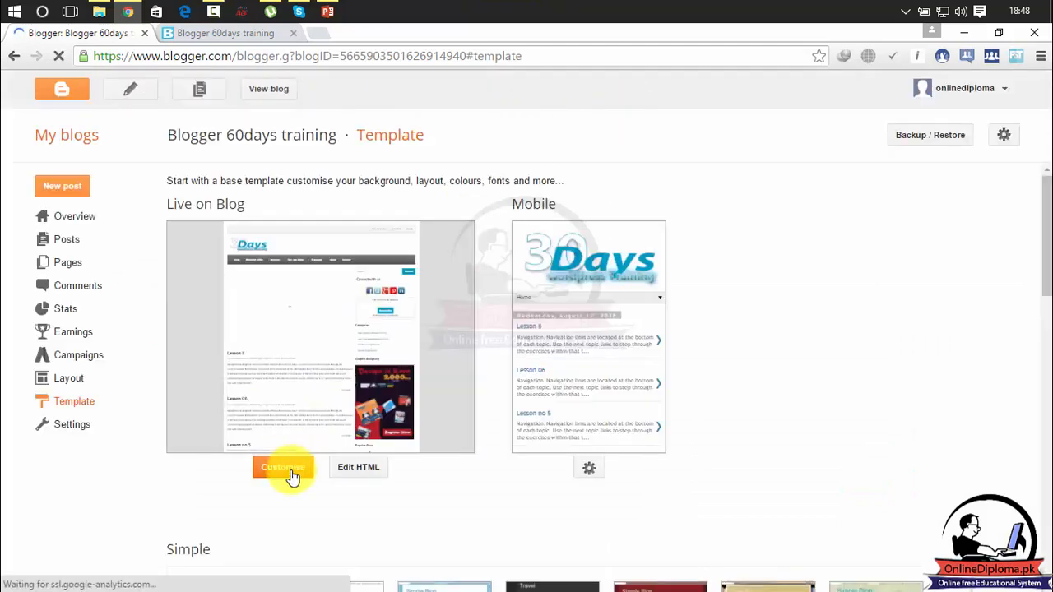
{"action": "left_click", "coordinate": [359, 467]}
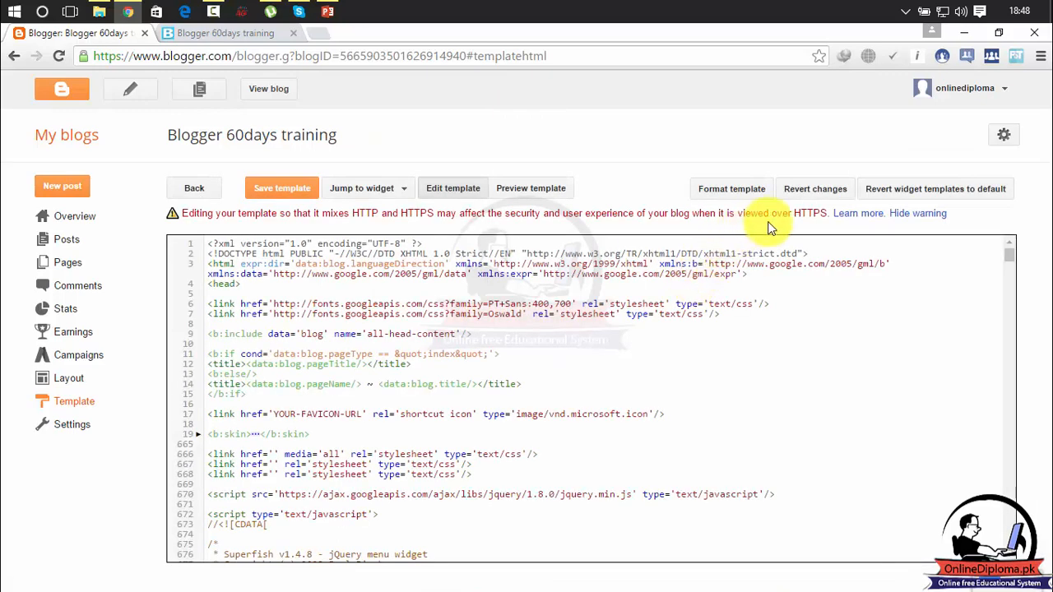
- Search the template code for "css post style", and retry with a shorter term starting with "css s"
{"action": "left_click", "coordinate": [902, 323]}
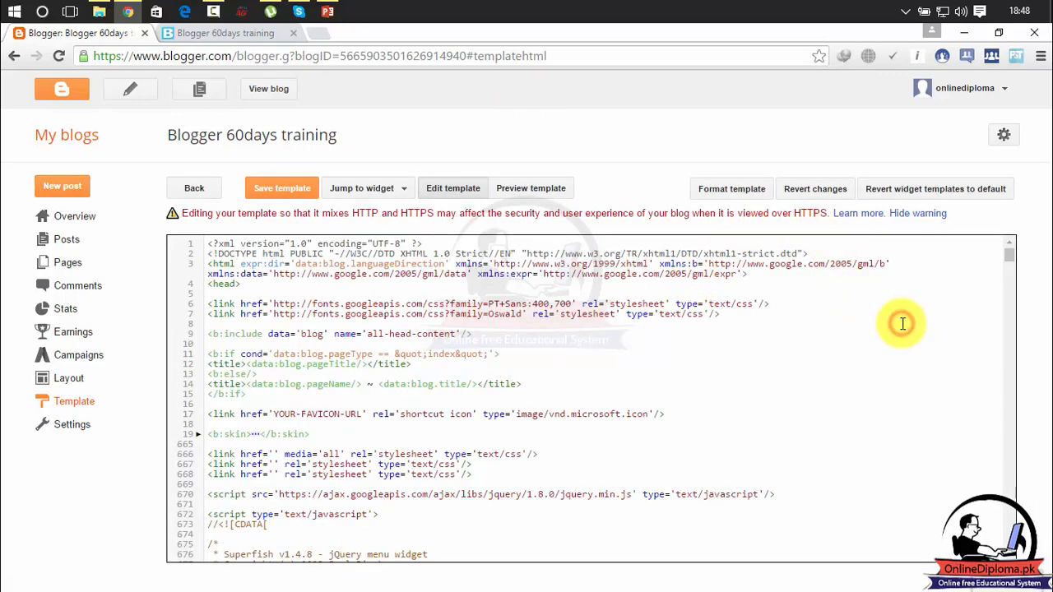
{"action": "key", "text": "ctrl+f"}
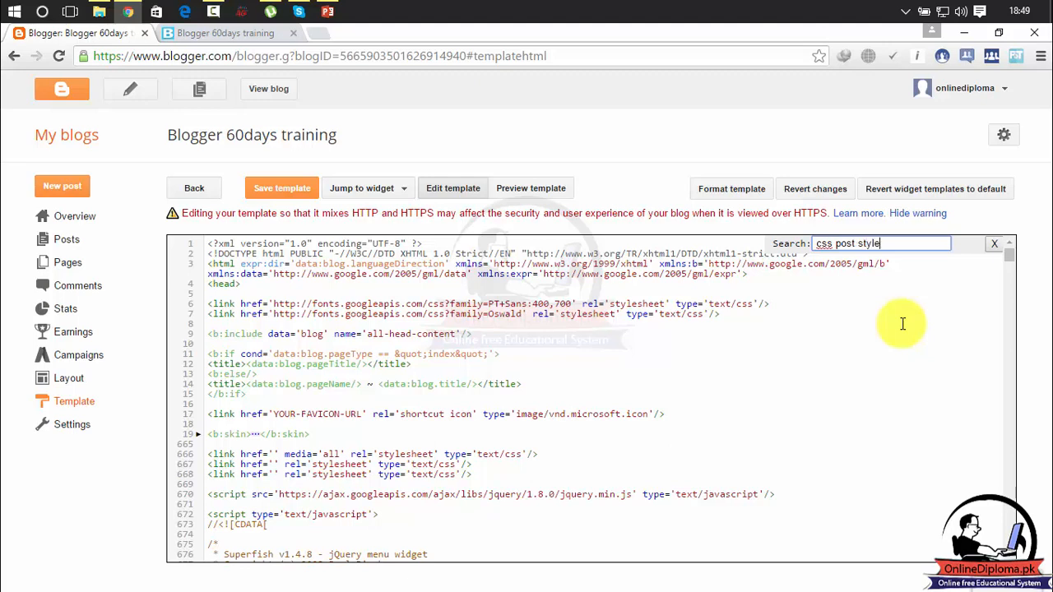
{"action": "key", "text": "Return"}
{"action": "left_click", "coordinate": [904, 242]}
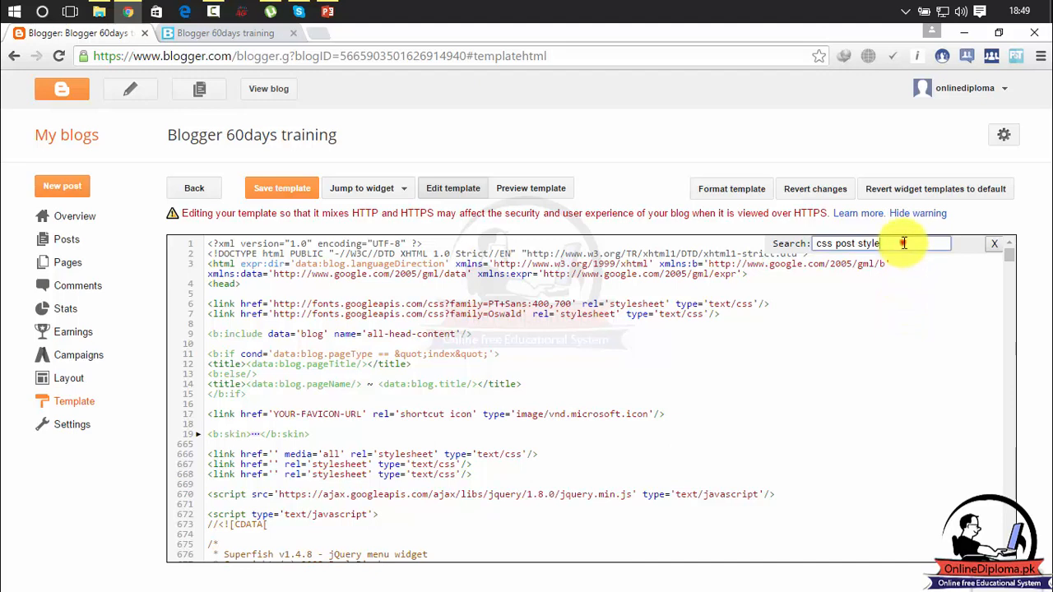
{"action": "key", "text": "Return"}
{"action": "left_click_drag", "start_coordinate": [904, 243], "coordinate": [836, 244]}
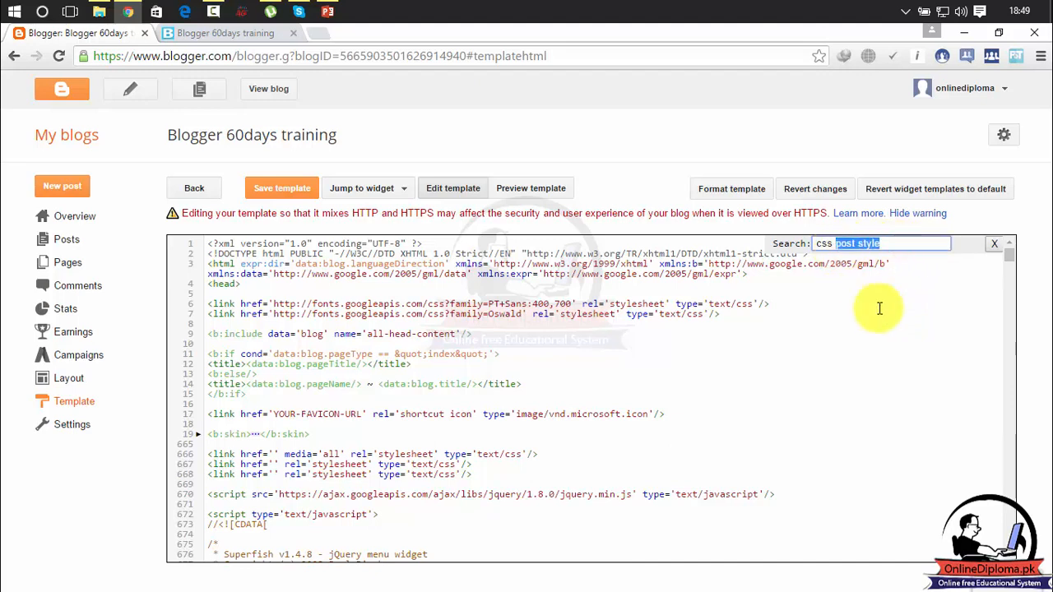
{"action": "type", "text": "s"}
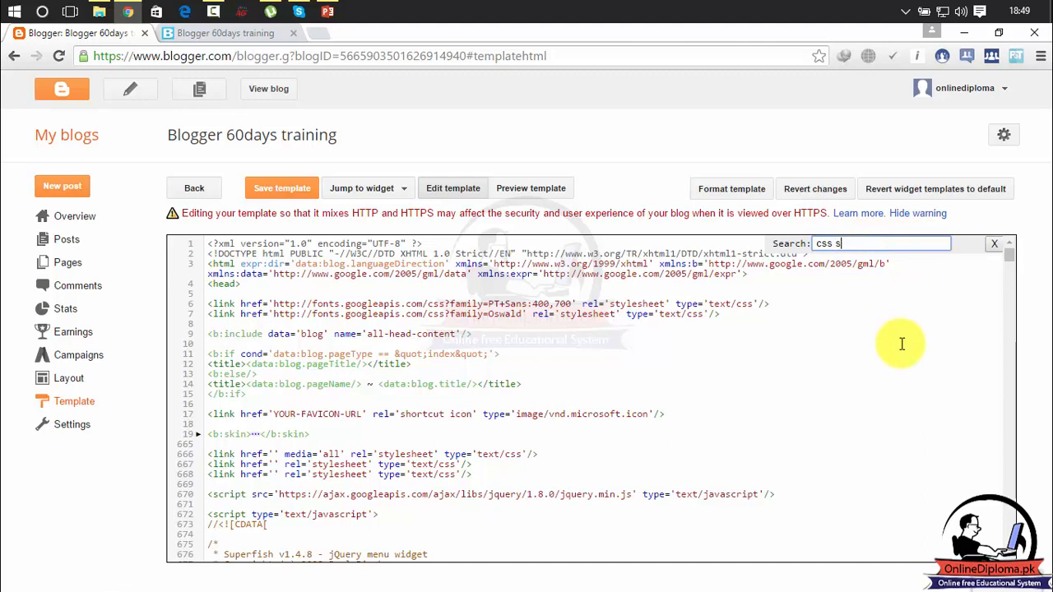
{"action": "key", "text": "Return"}
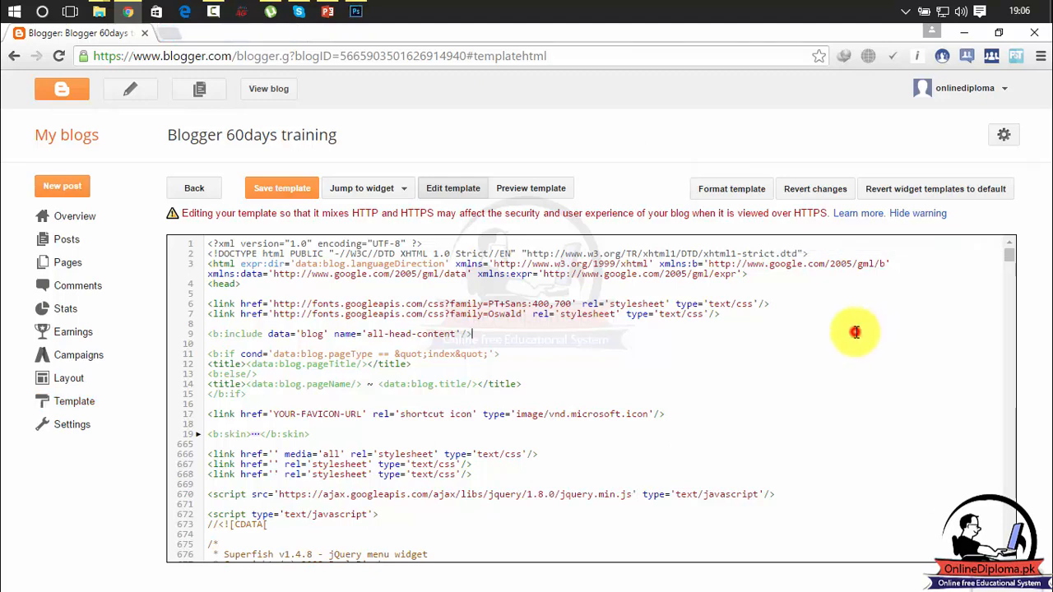
- Search the template code for "body layout style"
{"action": "left_click", "coordinate": [768, 312]}
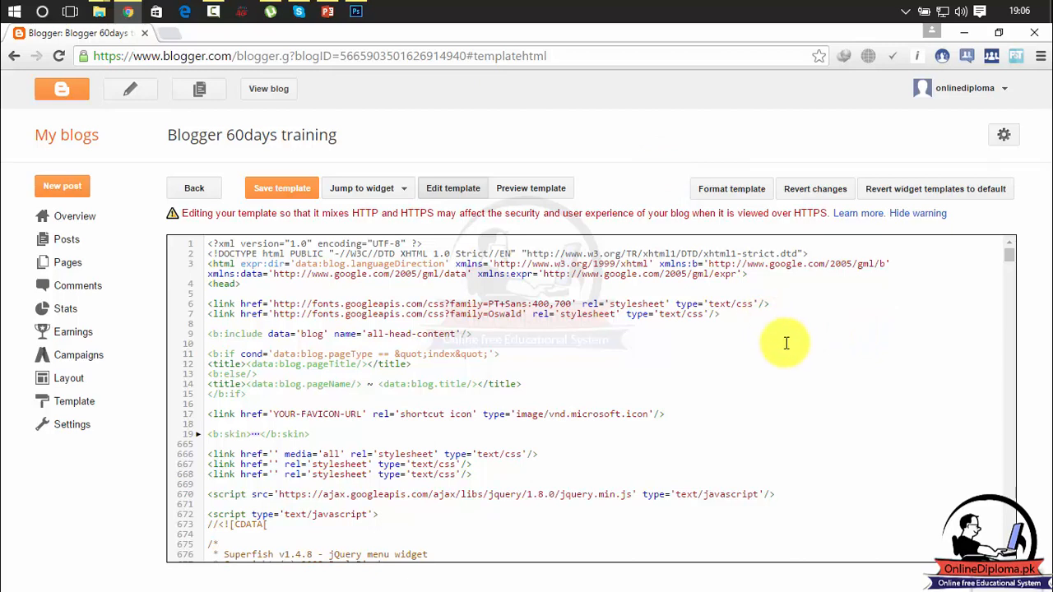
{"action": "key", "text": "ctrl+f"}
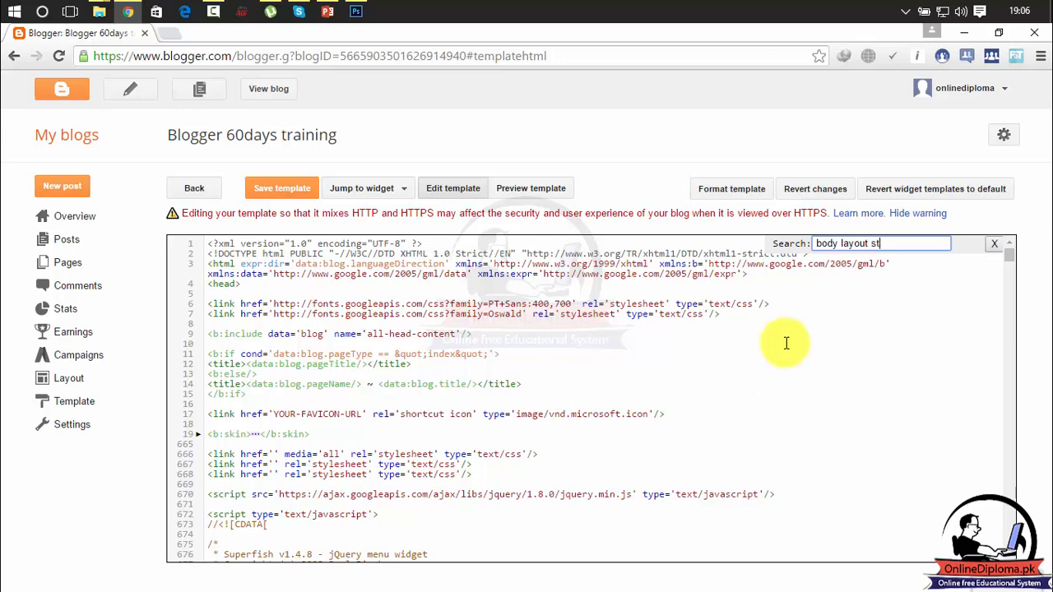
{"action": "key", "text": "Return"}
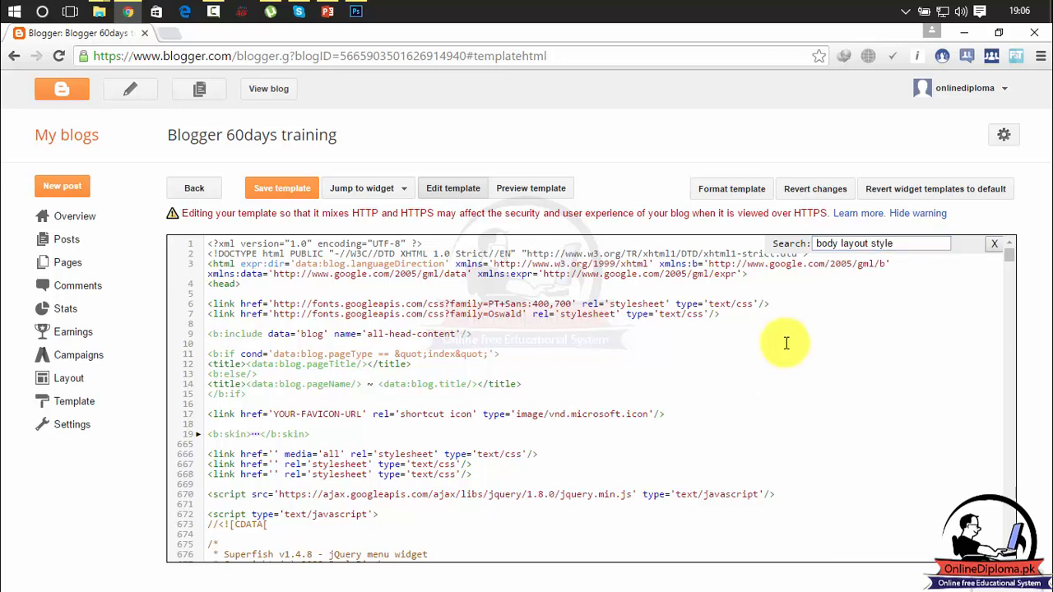
- Replace the code search term with "body" and run the search
{"action": "left_click", "coordinate": [899, 244]}
{"action": "right_click", "coordinate": [807, 246]}
{"action": "left_click", "coordinate": [903, 242]}
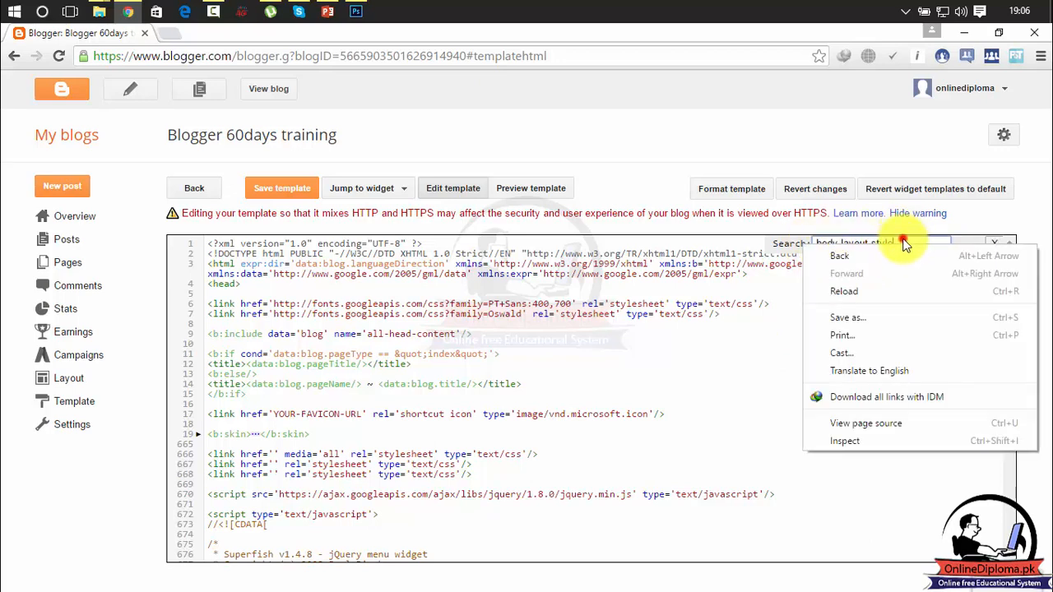
{"action": "left_click_drag", "start_coordinate": [903, 241], "coordinate": [812, 242]}
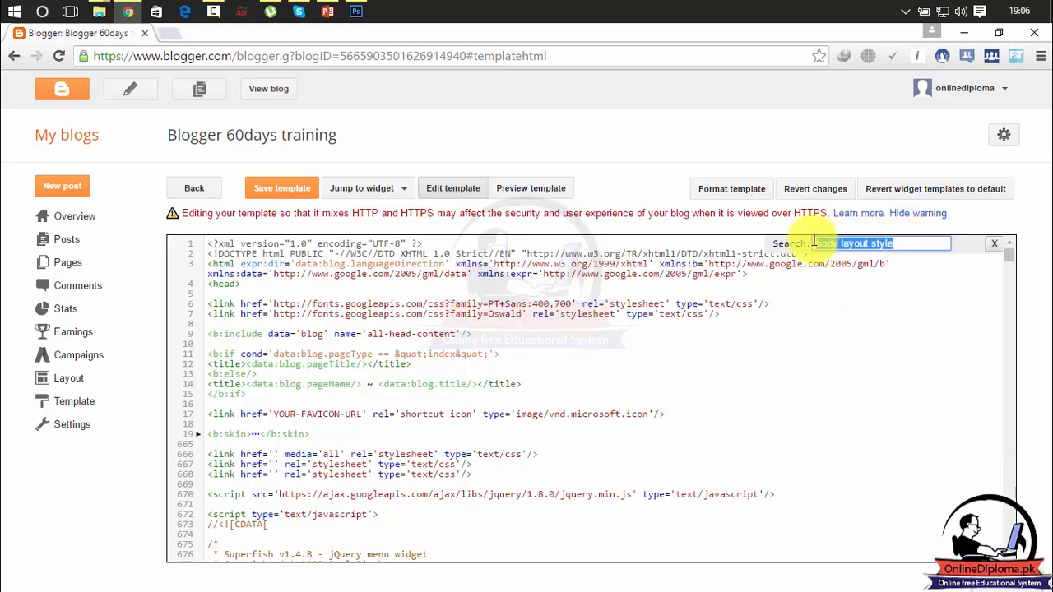
{"action": "type", "text": "body"}
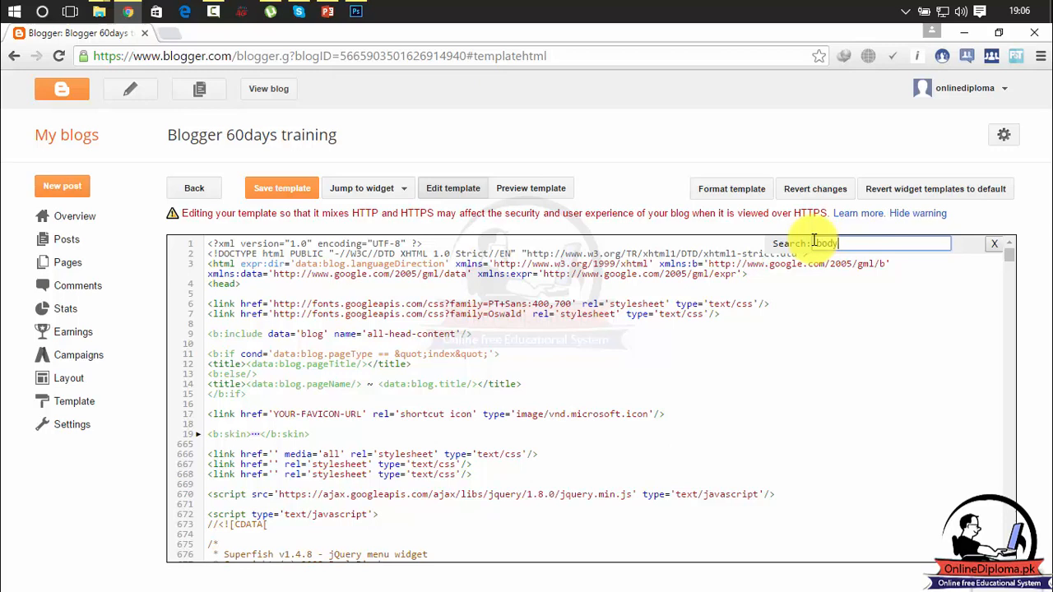
{"action": "key", "text": "Return"}
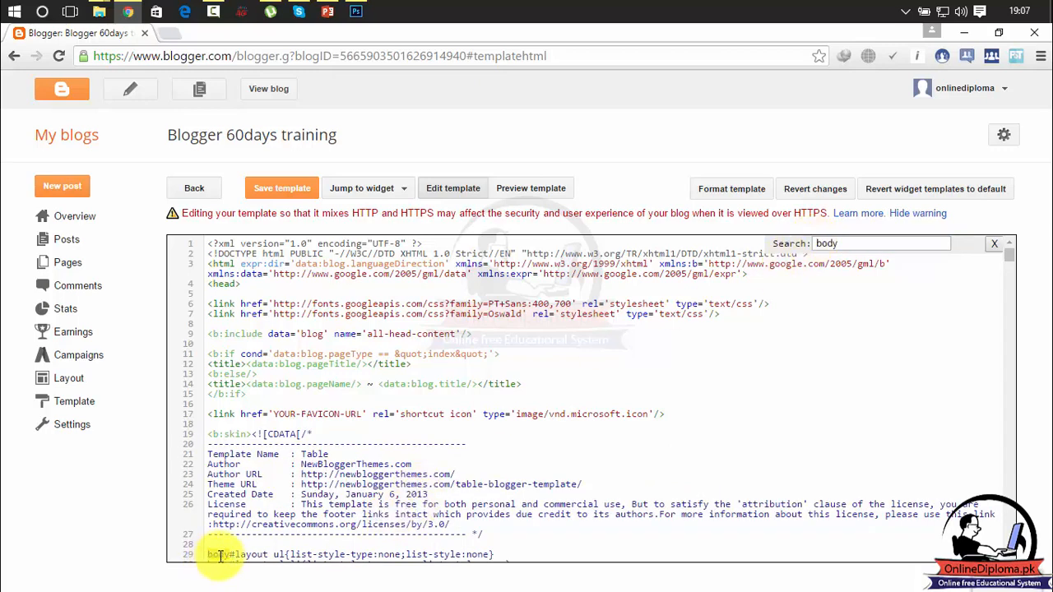
- Step through the "body" matches in the template code up to the body rule under 1.1 Defaults
{"action": "left_click", "coordinate": [841, 241]}
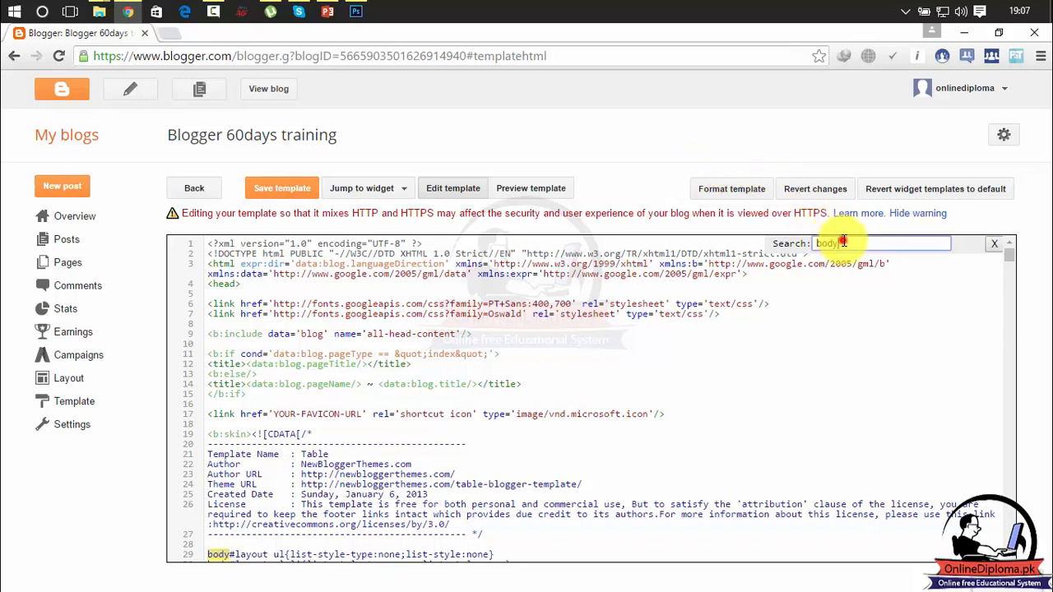
{"action": "key", "text": "Return"}
{"action": "key", "text": "Return"}
{"action": "key", "text": "Return"}
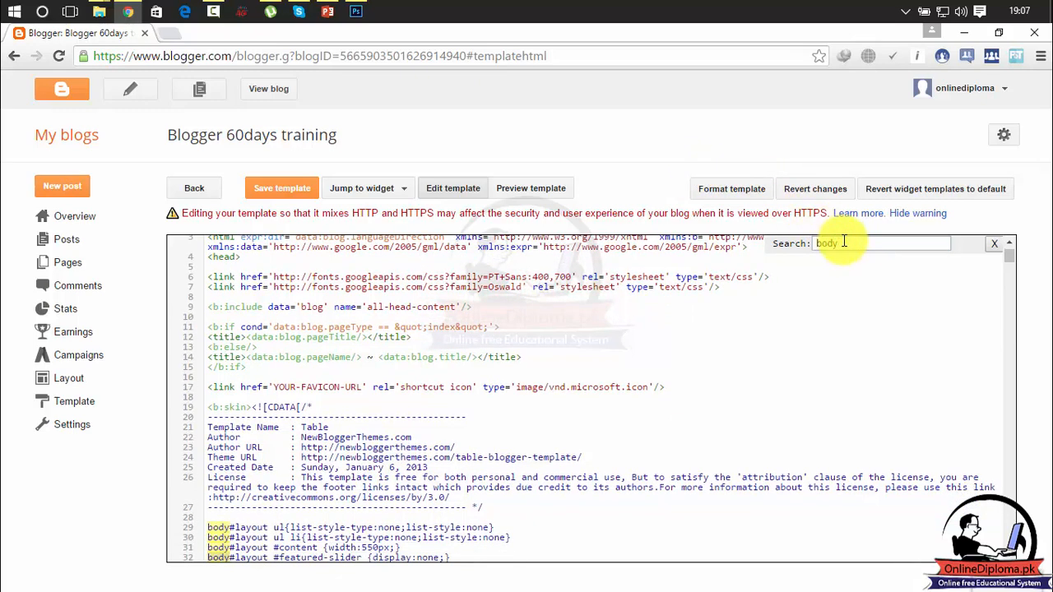
{"action": "key", "text": "Return"}
{"action": "key", "text": "Return"}
{"action": "key", "text": "Return"}
{"action": "key", "text": "Return"}
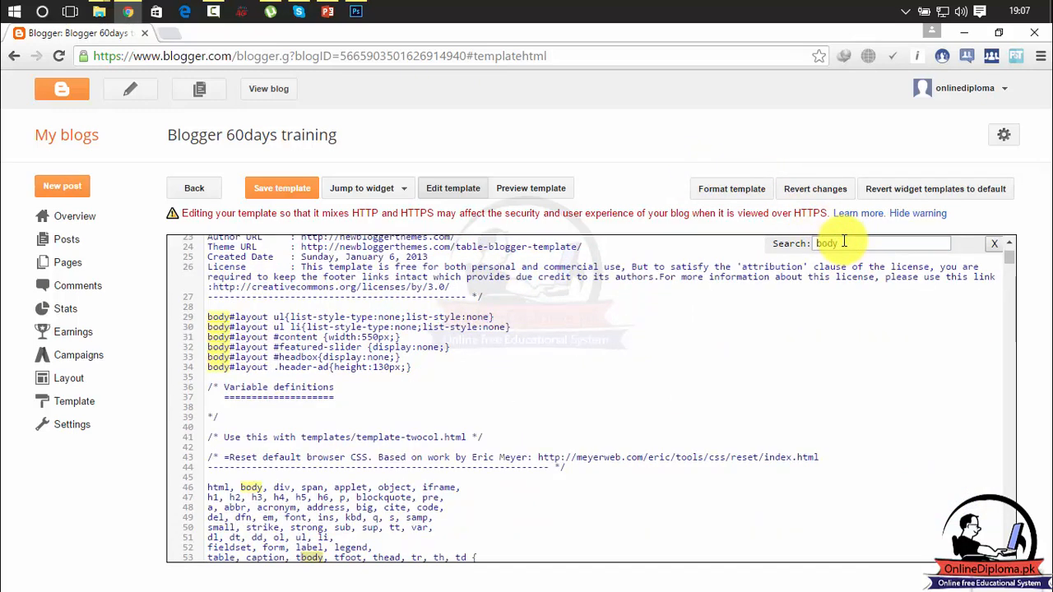
{"action": "key", "text": "Return"}
{"action": "key", "text": "Return"}
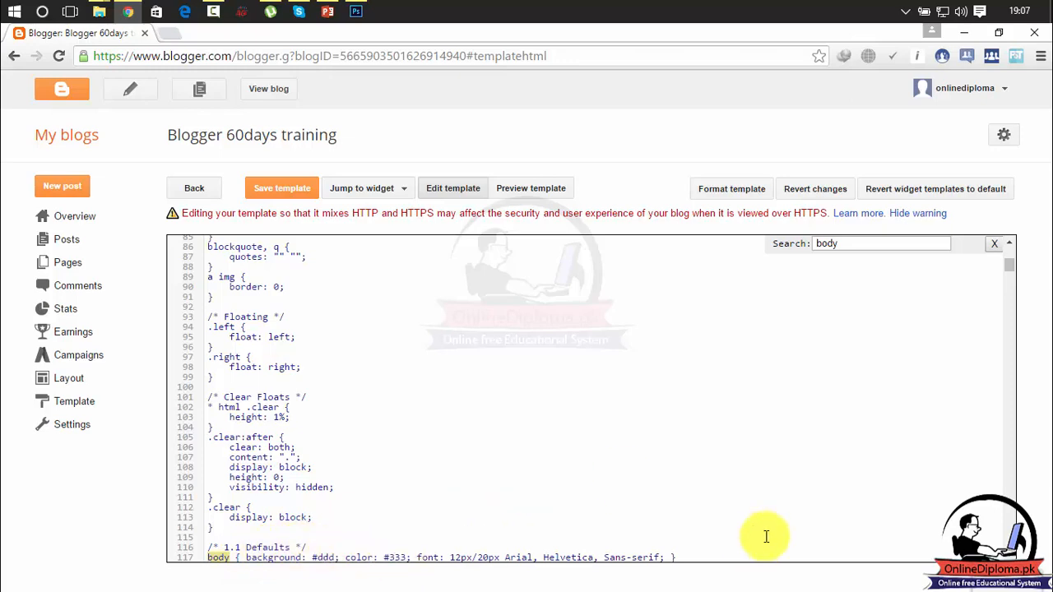
- Examine the background, text colour and font declarations in the body rule under 1.1 Defaults
{"action": "scroll", "coordinate": [735, 474], "scroll_direction": "down", "scroll_amount": 3}
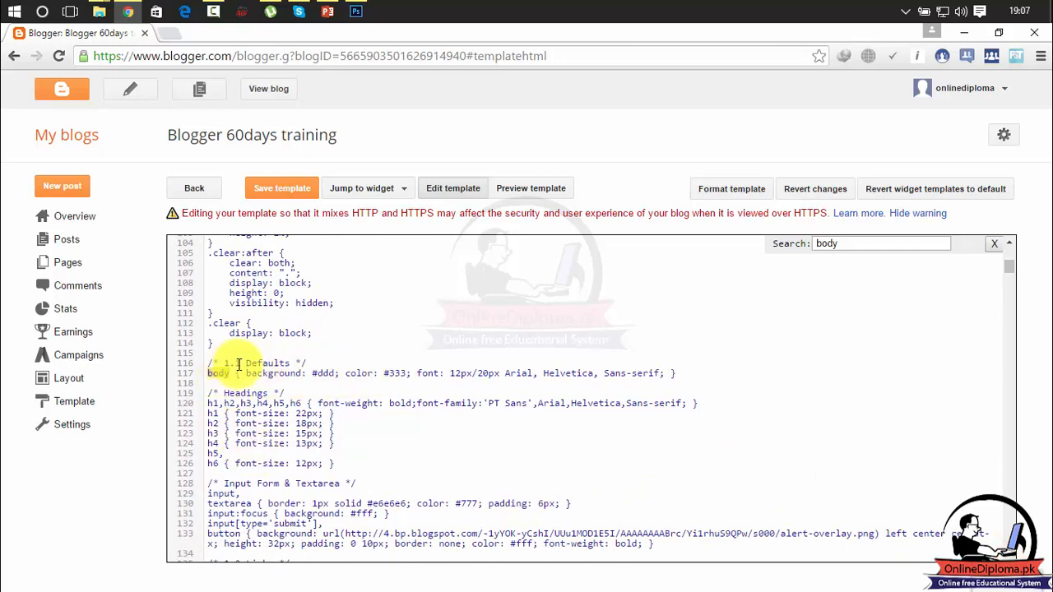
{"action": "right_click", "coordinate": [305, 371]}
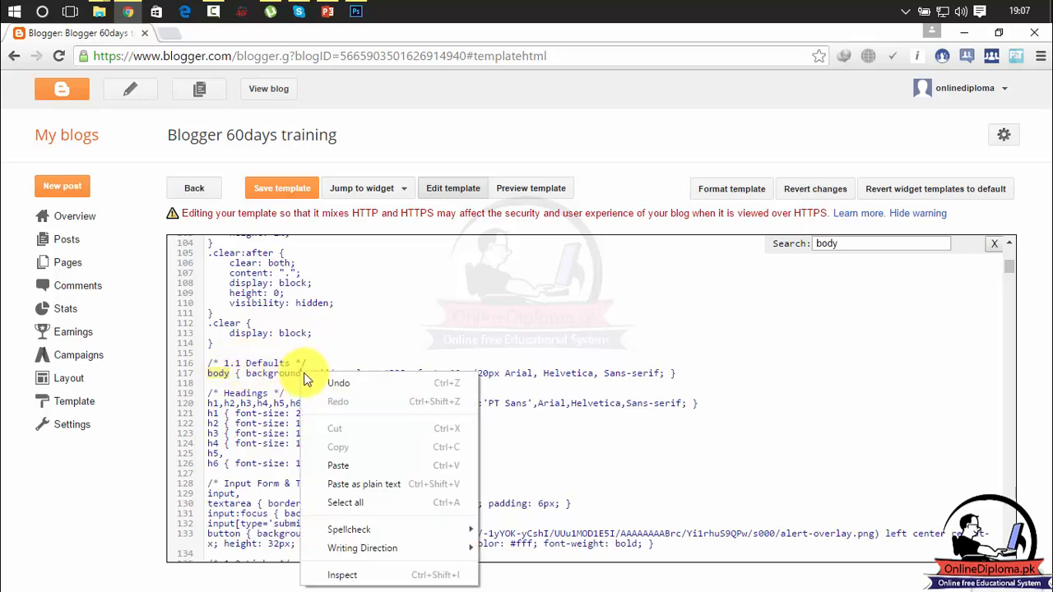
{"action": "left_click", "coordinate": [302, 371]}
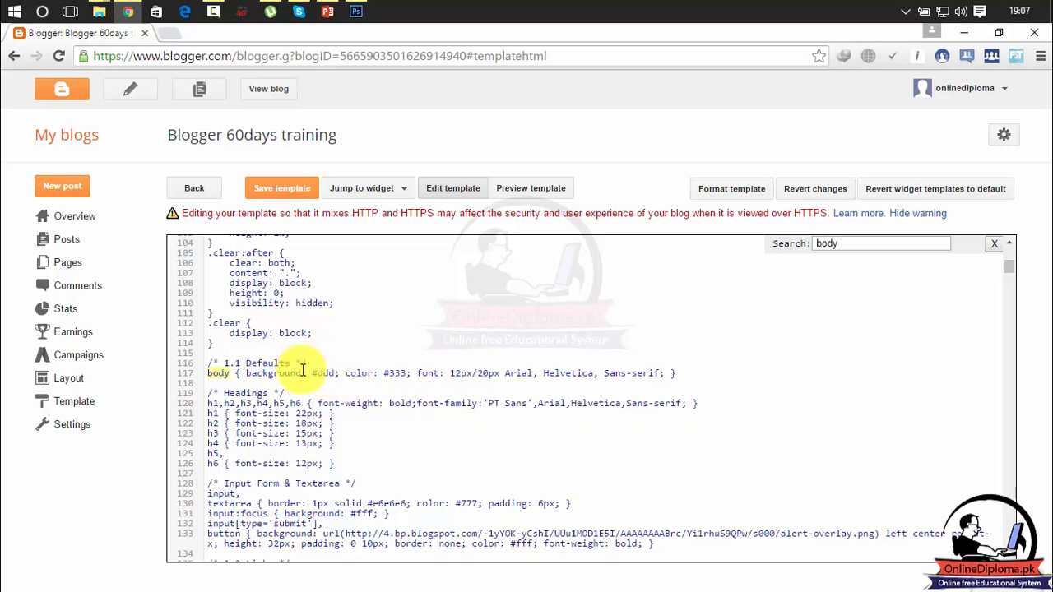
{"action": "right_click", "coordinate": [510, 377]}
{"action": "left_click", "coordinate": [508, 376]}
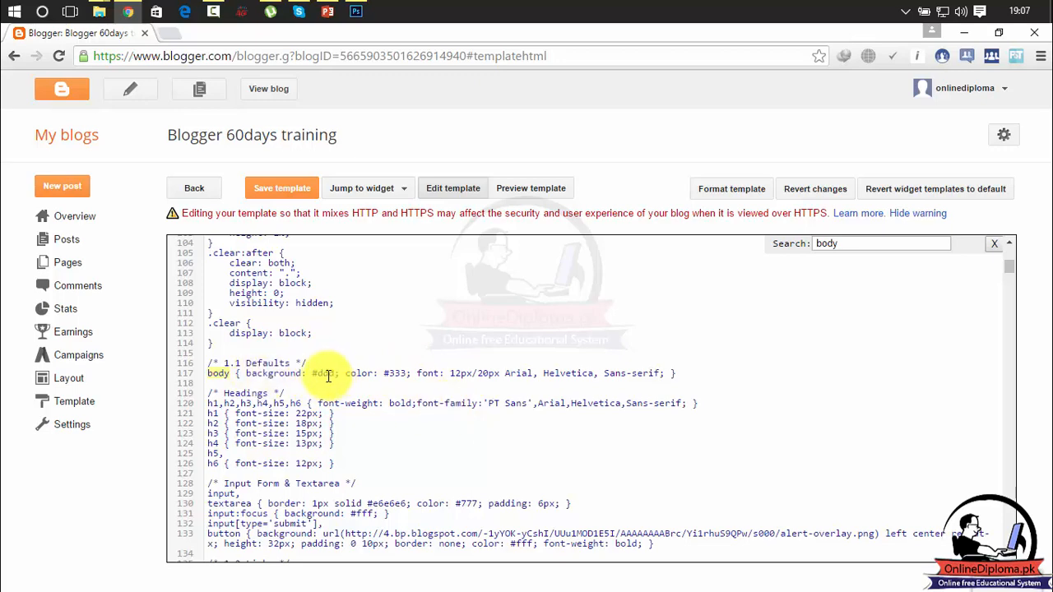
{"action": "right_click", "coordinate": [313, 374]}
{"action": "left_click", "coordinate": [314, 375]}
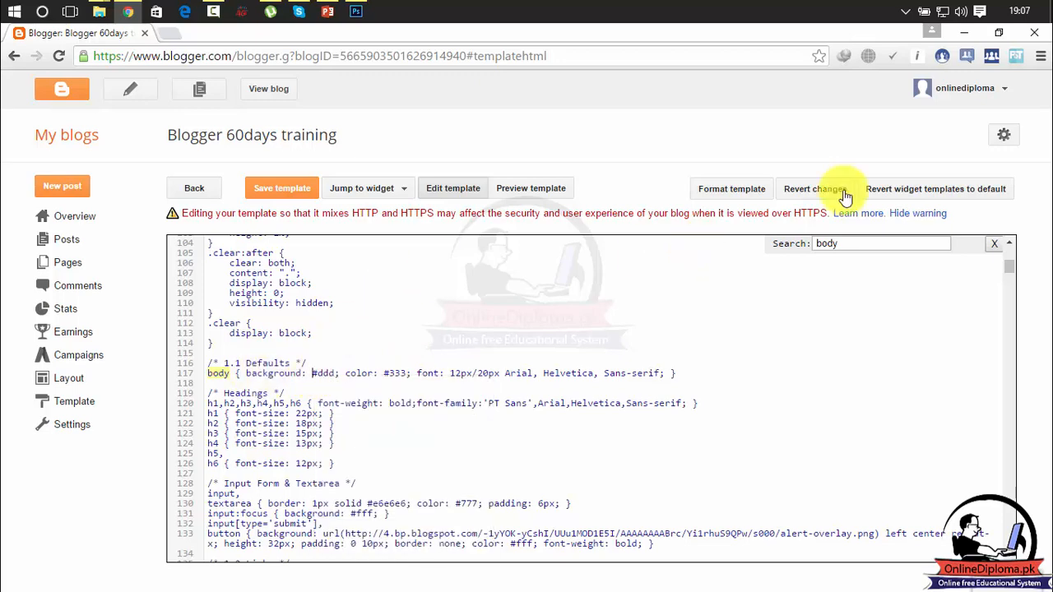
- Close the code search and select the background colour value #ddd in the body rule
{"action": "left_click", "coordinate": [993, 244]}
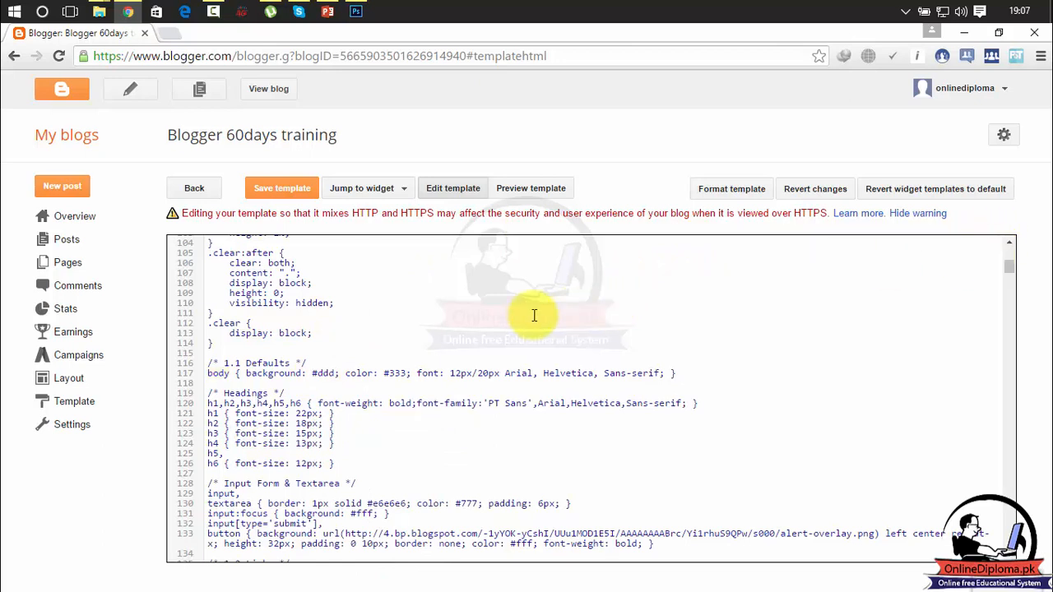
{"action": "left_click", "coordinate": [317, 374]}
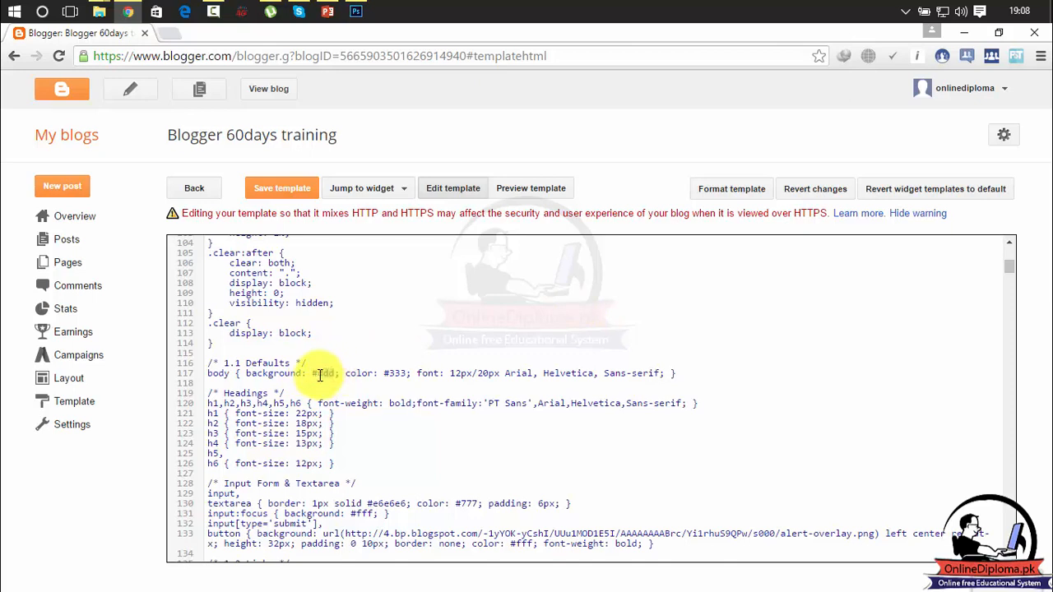
{"action": "double_click", "coordinate": [324, 373]}
{"action": "left_click", "coordinate": [333, 373]}
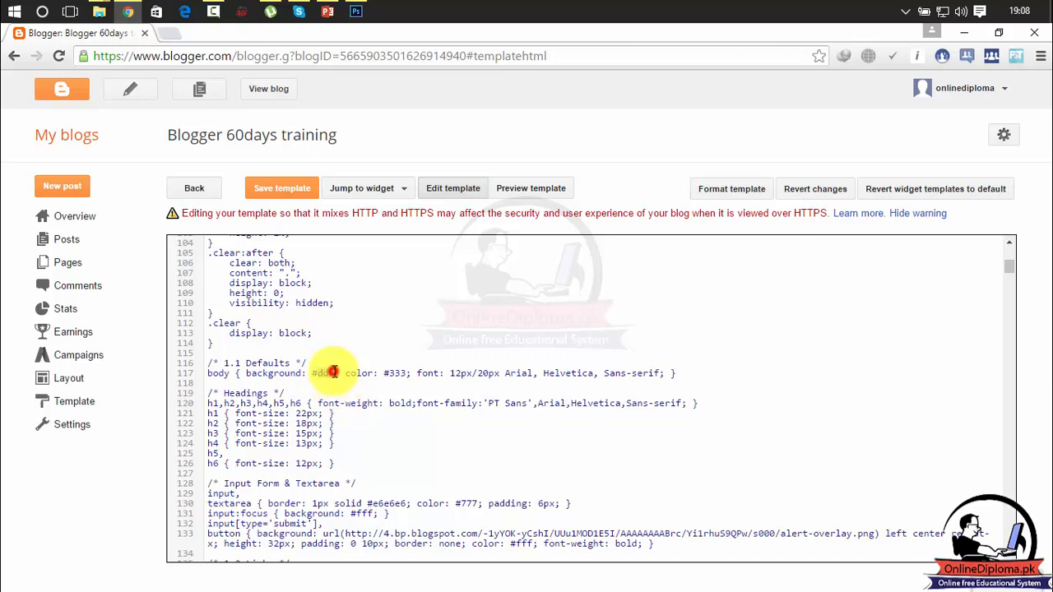
{"action": "left_click_drag", "start_coordinate": [333, 372], "coordinate": [307, 371]}
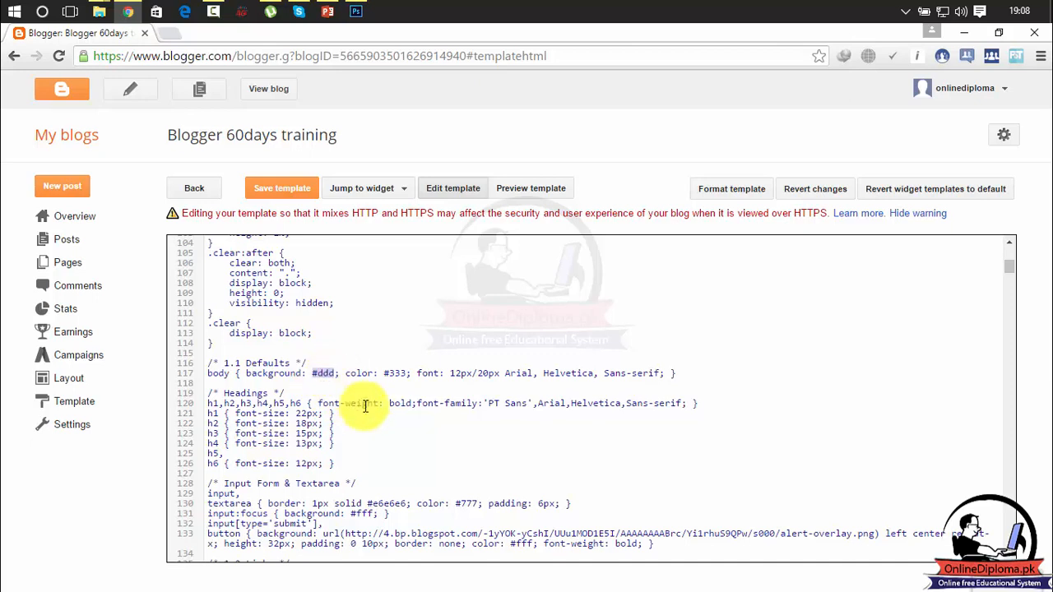
- Switch to Photoshop, maximise its window and enter hex value ddd in the foreground Color Picker
{"action": "left_click", "coordinate": [130, 9]}
{"action": "left_click", "coordinate": [130, 10]}
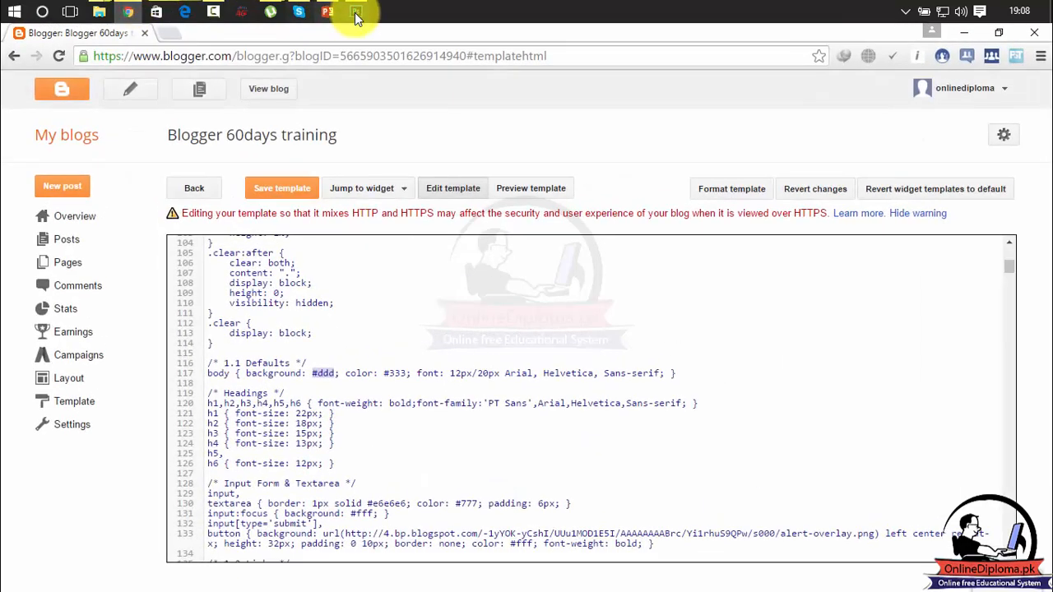
{"action": "left_click", "coordinate": [356, 11]}
{"action": "left_click", "coordinate": [684, 237]}
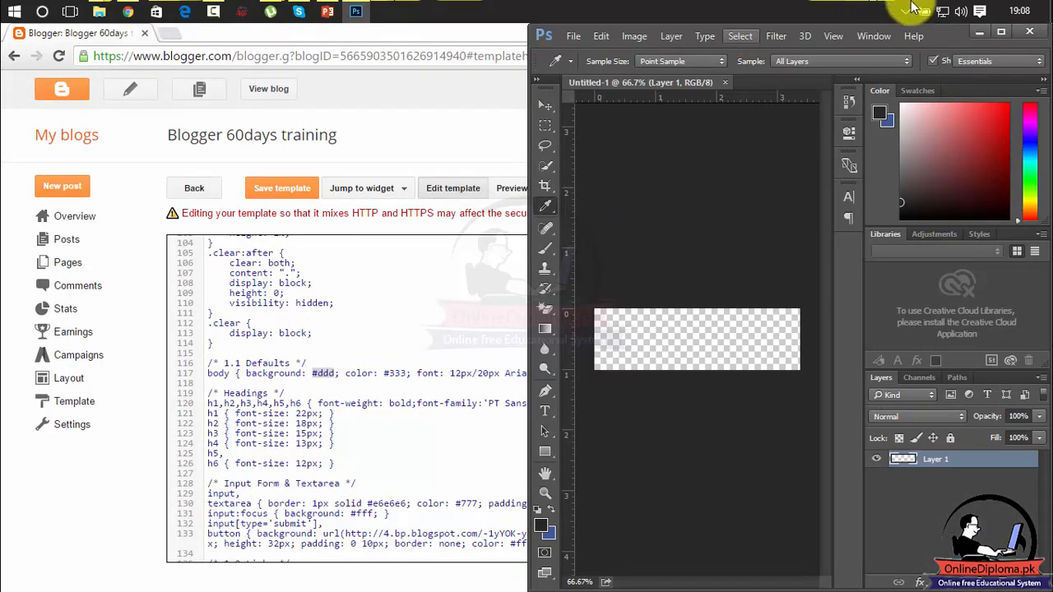
{"action": "left_click", "coordinate": [1002, 33]}
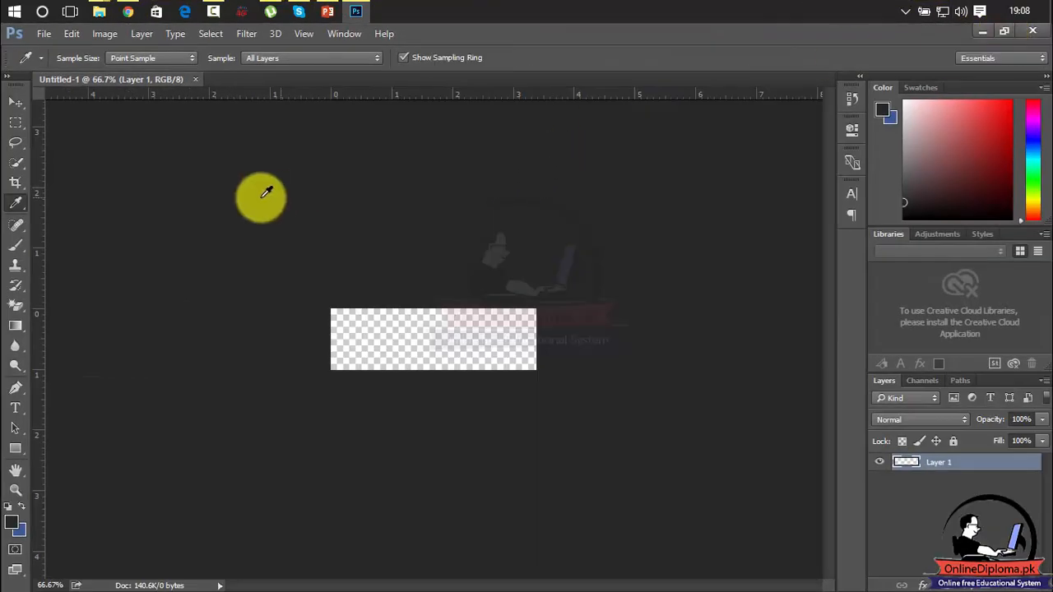
{"action": "left_click", "coordinate": [17, 524]}
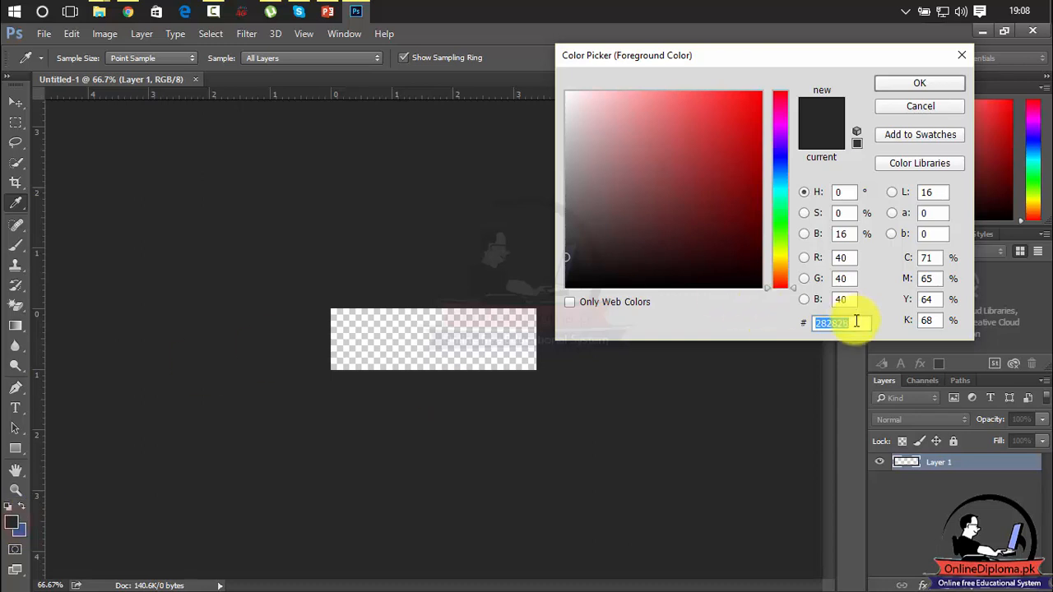
{"action": "left_click_drag", "start_coordinate": [855, 321], "coordinate": [746, 324]}
{"action": "type", "text": "dddddd"}
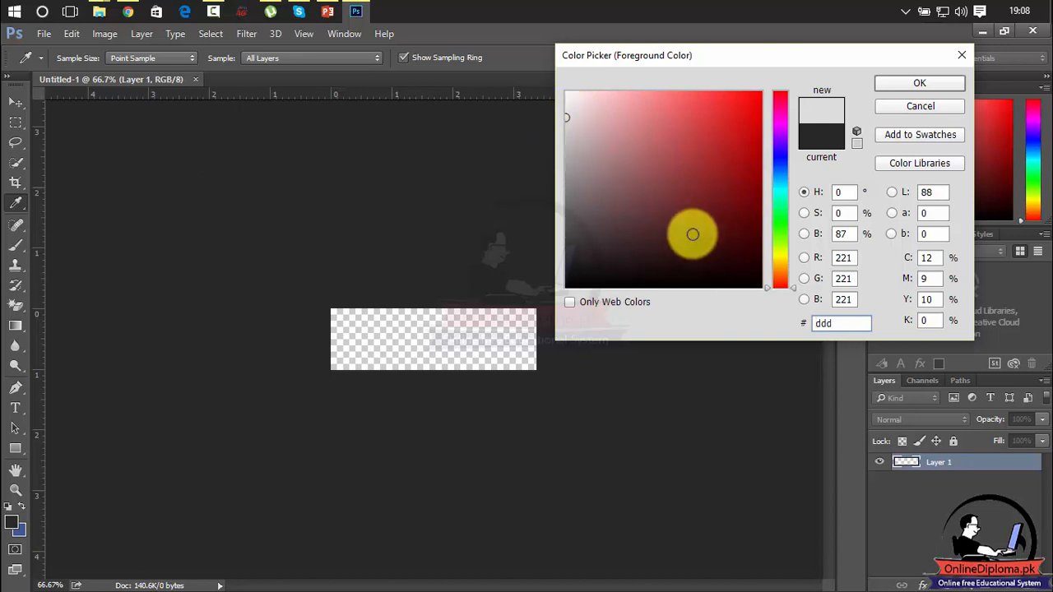
- View the live blog's page background in the browser and return to Photoshop's Color Picker to compare the colour
{"action": "left_click", "coordinate": [129, 11]}
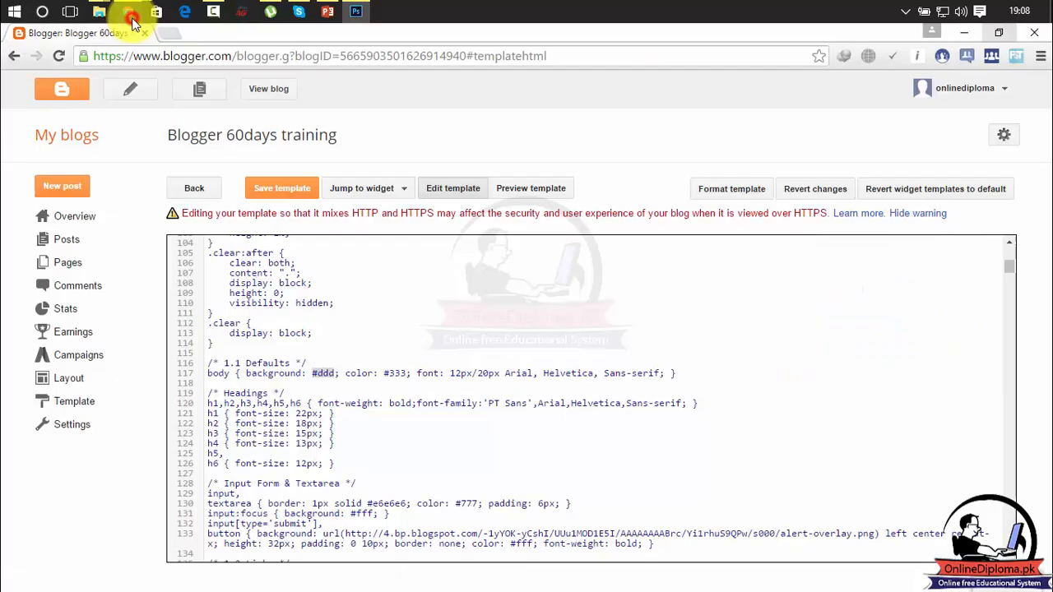
{"action": "left_click", "coordinate": [260, 87]}
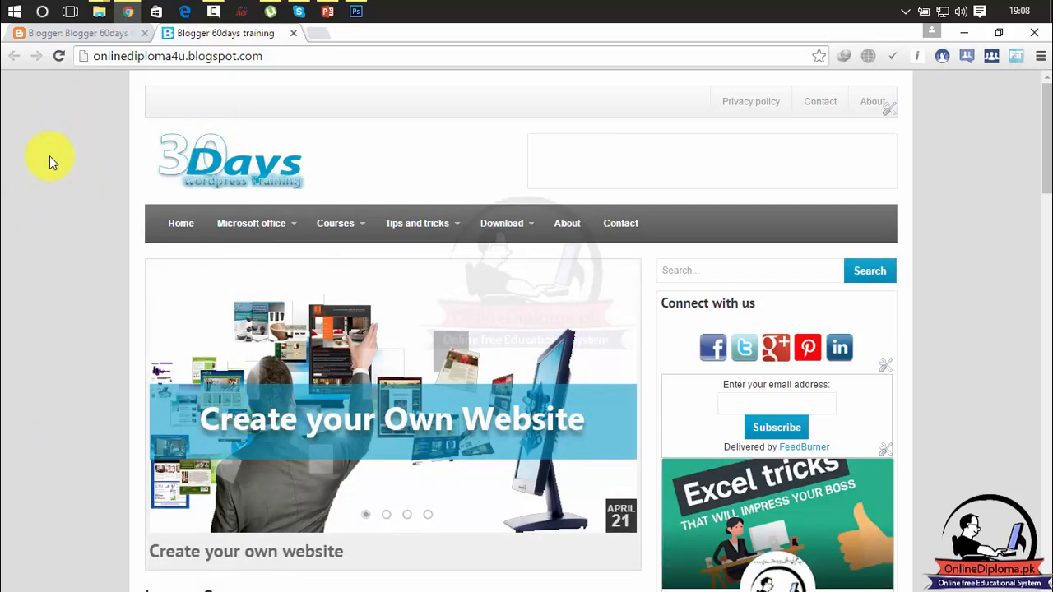
{"action": "left_click", "coordinate": [167, 222]}
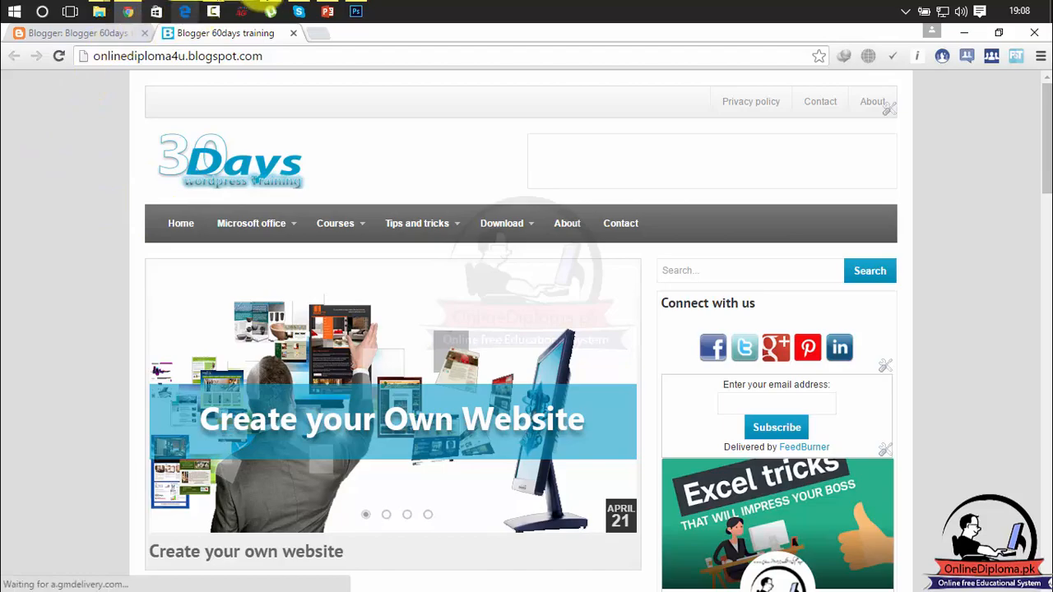
{"action": "left_click", "coordinate": [355, 11]}
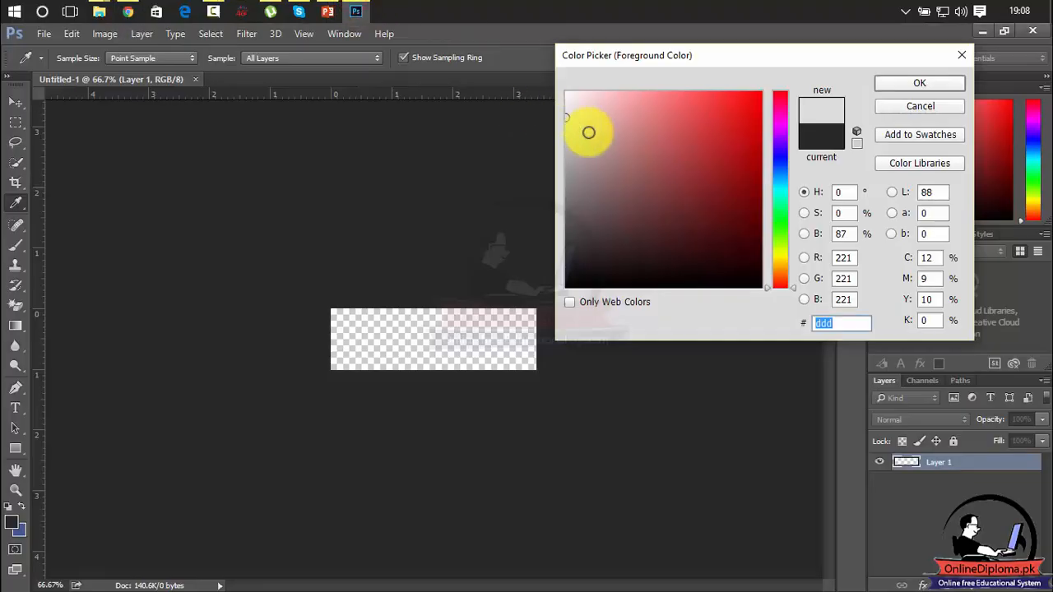
- Try teal and yellow shades in the Color Picker, limiting the choice to web colours, such as 99cccc and cccc99
{"action": "mouse_move", "coordinate": [587, 131]}
{"action": "left_mouse_down"}
{"action": "mouse_move", "coordinate": [609, 118]}
{"action": "mouse_move", "coordinate": [634, 157]}
{"action": "mouse_move", "coordinate": [597, 173]}
{"action": "mouse_move", "coordinate": [662, 157]}
{"action": "left_mouse_up"}
{"action": "left_click_drag", "start_coordinate": [781, 97], "coordinate": [763, 200]}
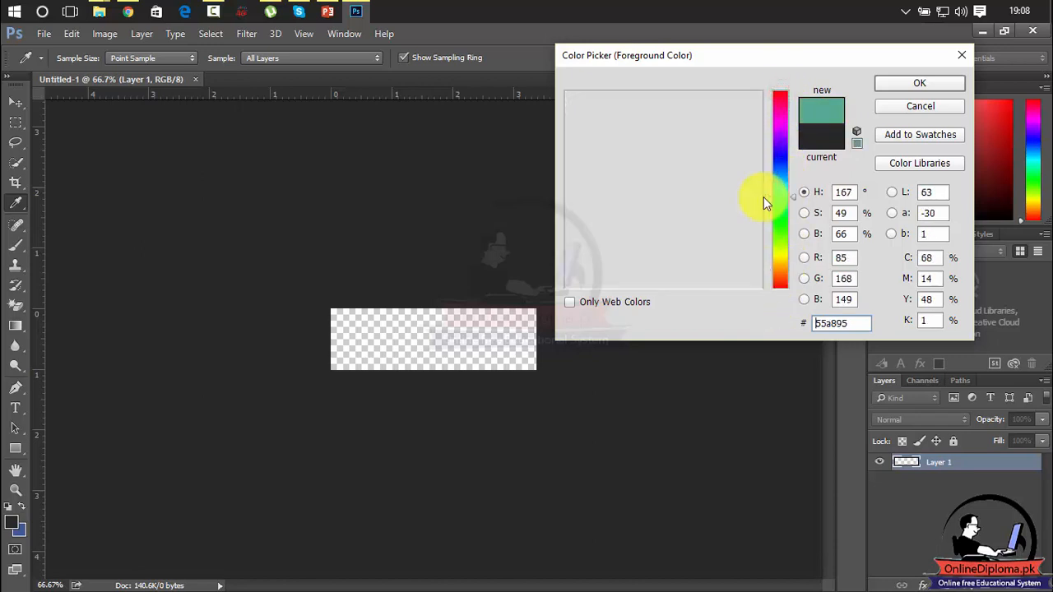
{"action": "left_click", "coordinate": [570, 302]}
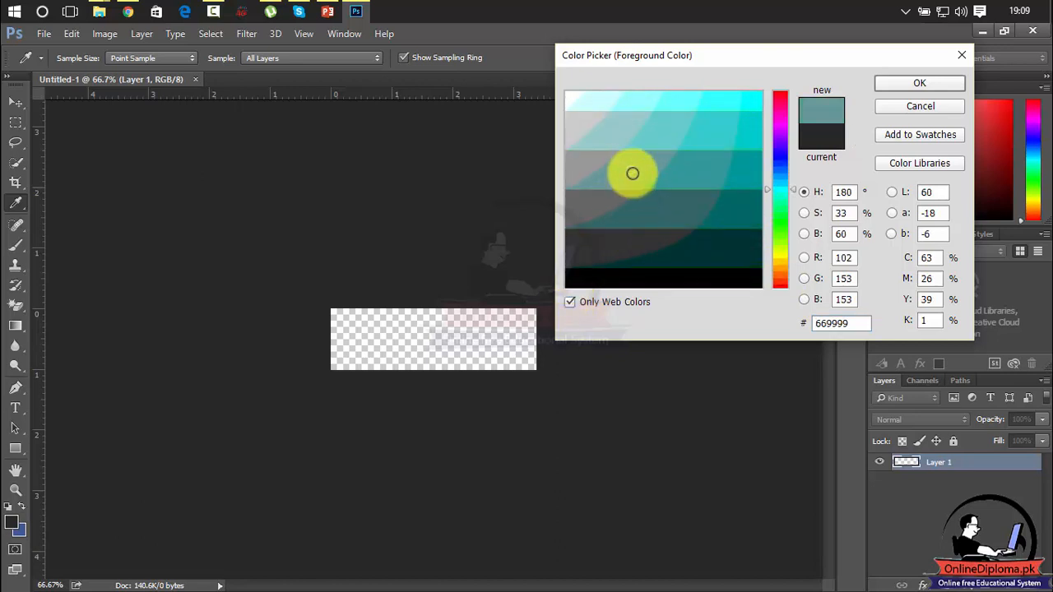
{"action": "left_click_drag", "start_coordinate": [633, 172], "coordinate": [613, 178]}
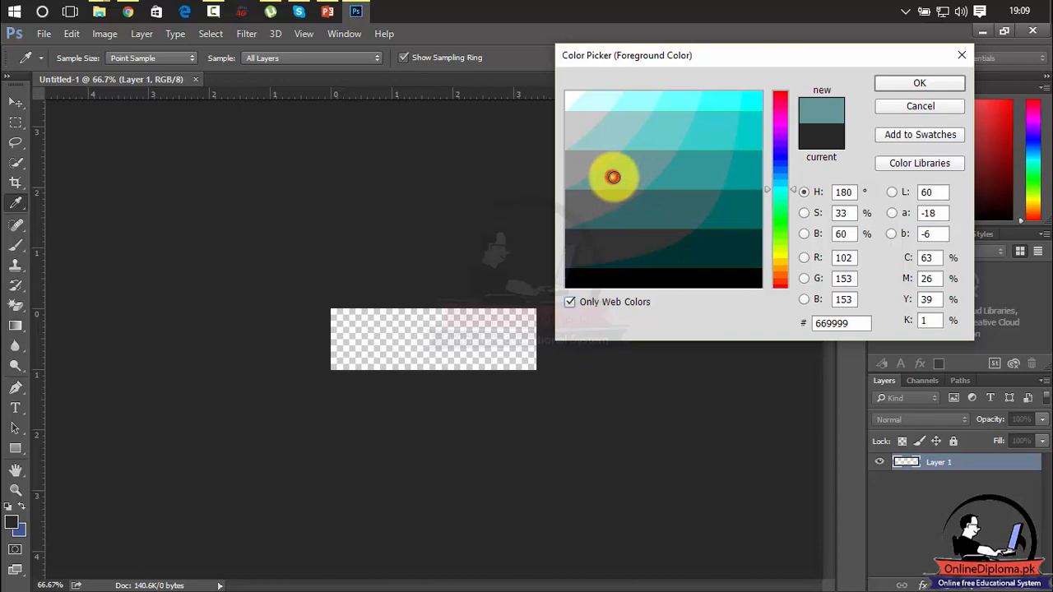
{"action": "mouse_move", "coordinate": [613, 176]}
{"action": "left_mouse_down"}
{"action": "mouse_move", "coordinate": [643, 170]}
{"action": "mouse_move", "coordinate": [583, 122]}
{"action": "mouse_move", "coordinate": [607, 133]}
{"action": "mouse_move", "coordinate": [597, 138]}
{"action": "left_mouse_up"}
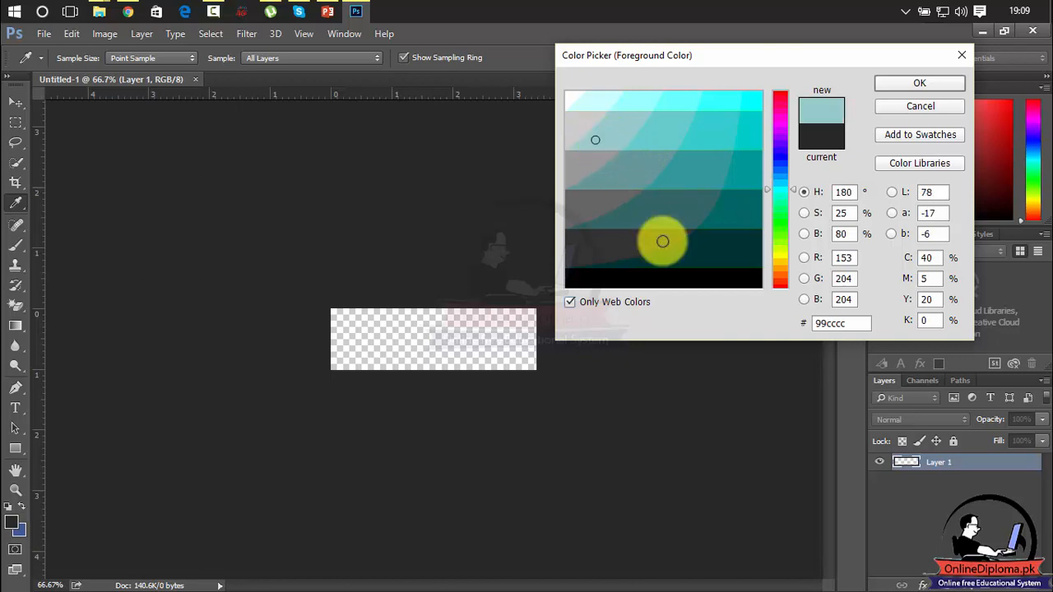
{"action": "left_click", "coordinate": [766, 188]}
{"action": "left_click_drag", "start_coordinate": [768, 181], "coordinate": [764, 263]}
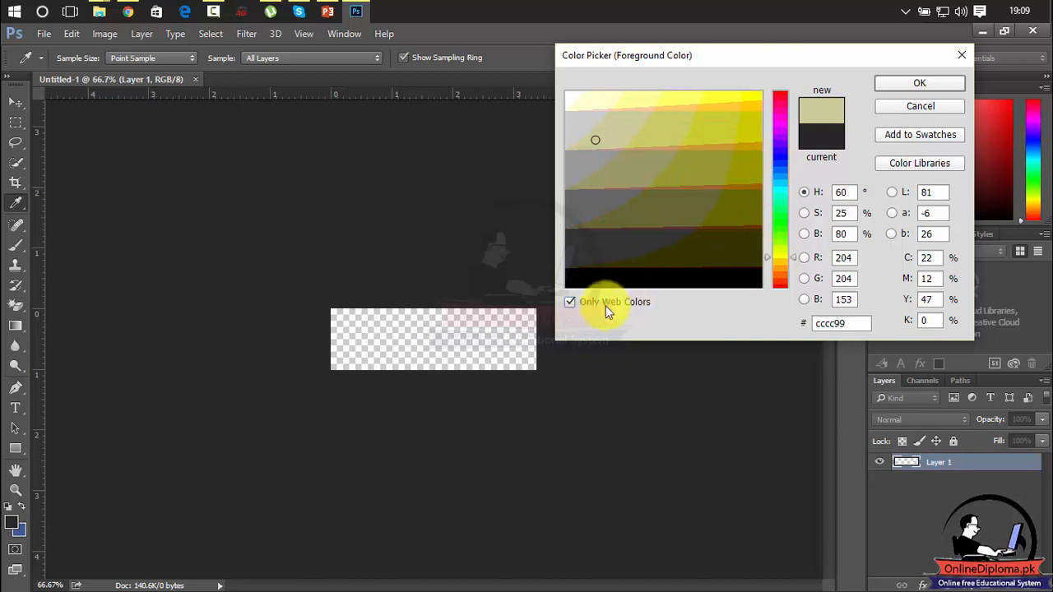
- Allow the full colour range again in the Color Picker and try muted yellow shades, ending on 8a8869
{"action": "left_click", "coordinate": [571, 300]}
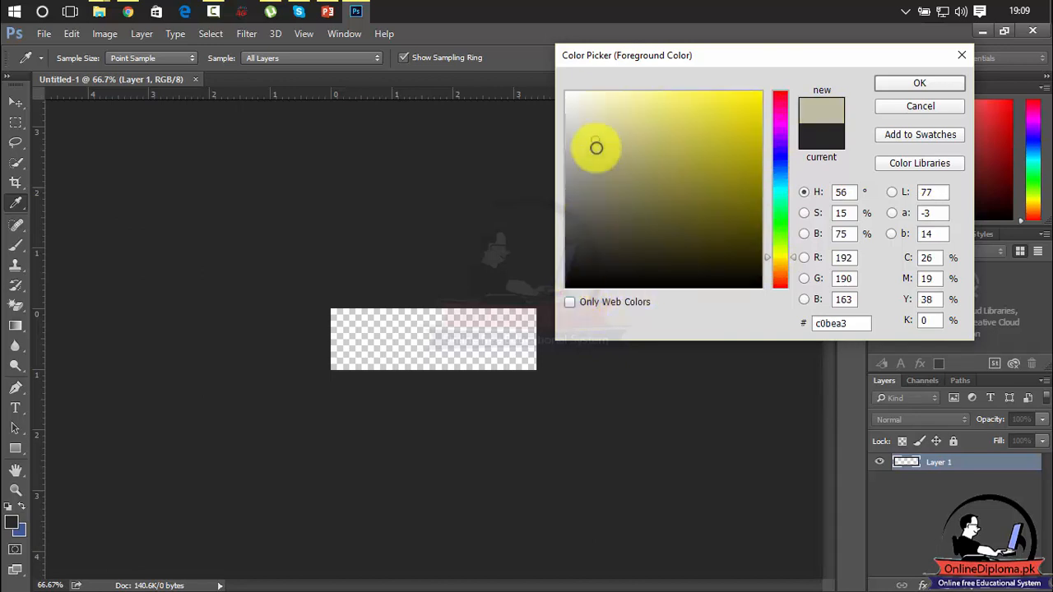
{"action": "mouse_move", "coordinate": [597, 147]}
{"action": "left_mouse_down"}
{"action": "mouse_move", "coordinate": [608, 140]}
{"action": "mouse_move", "coordinate": [575, 211]}
{"action": "mouse_move", "coordinate": [586, 185]}
{"action": "left_mouse_up"}
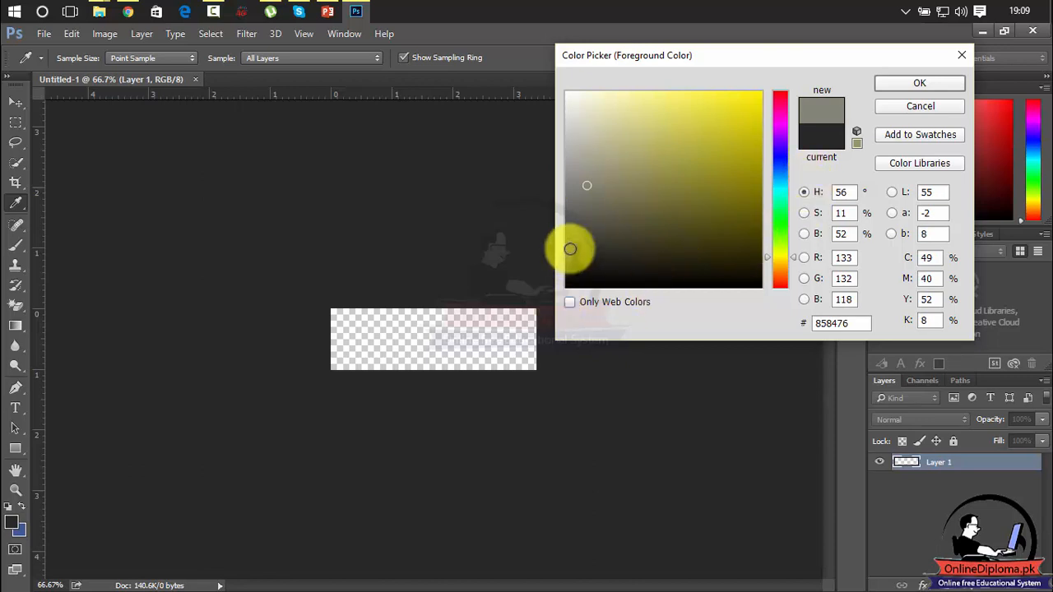
{"action": "left_click_drag", "start_coordinate": [583, 183], "coordinate": [611, 182]}
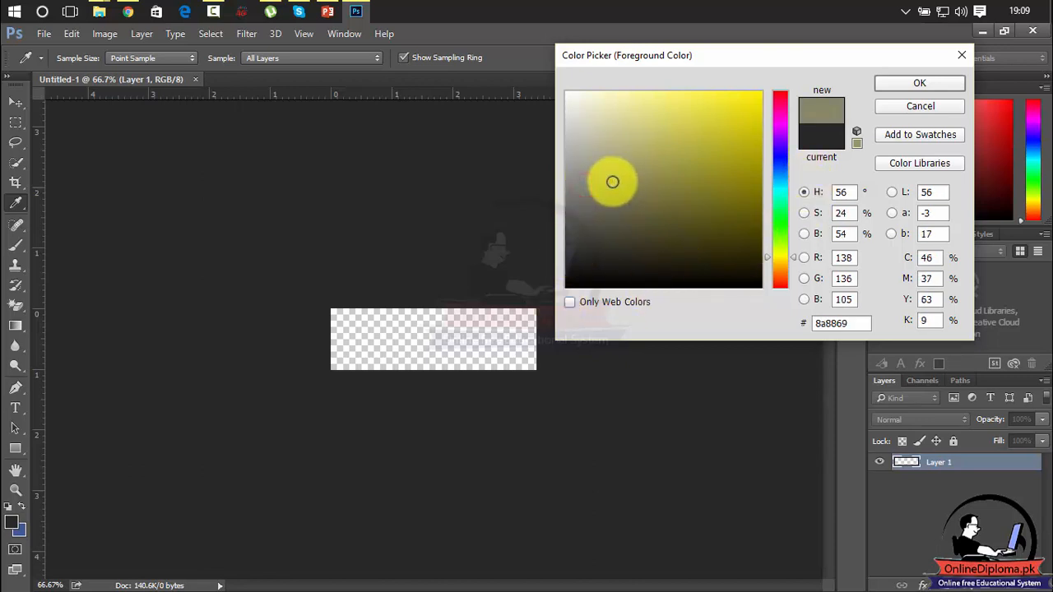
- Limit the Color Picker to web colours once more and pick the olive shade 999966
{"action": "left_click", "coordinate": [570, 303]}
{"action": "left_click", "coordinate": [631, 170]}
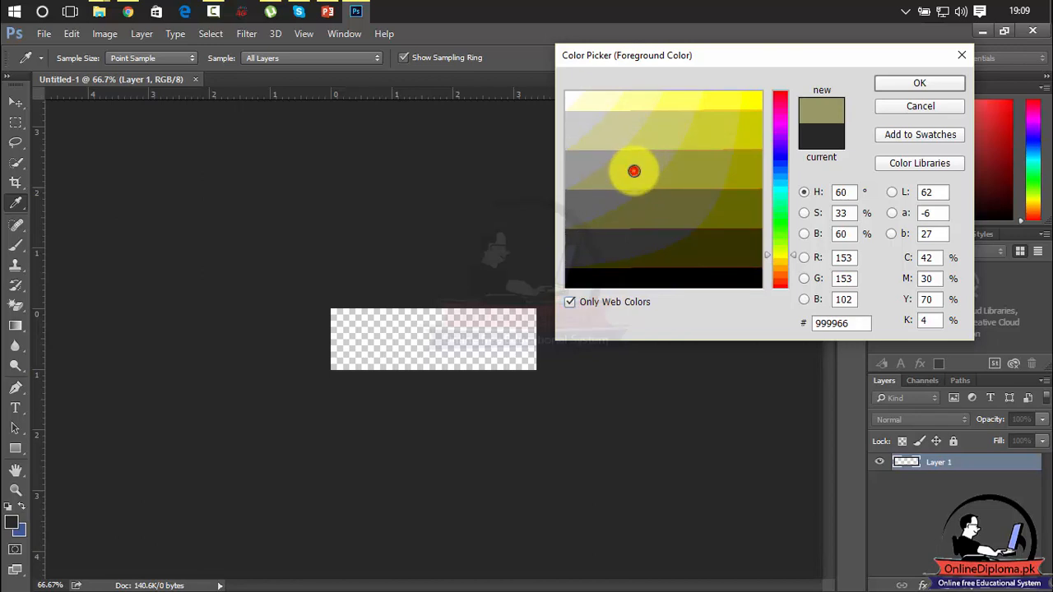
{"action": "left_click", "coordinate": [579, 159]}
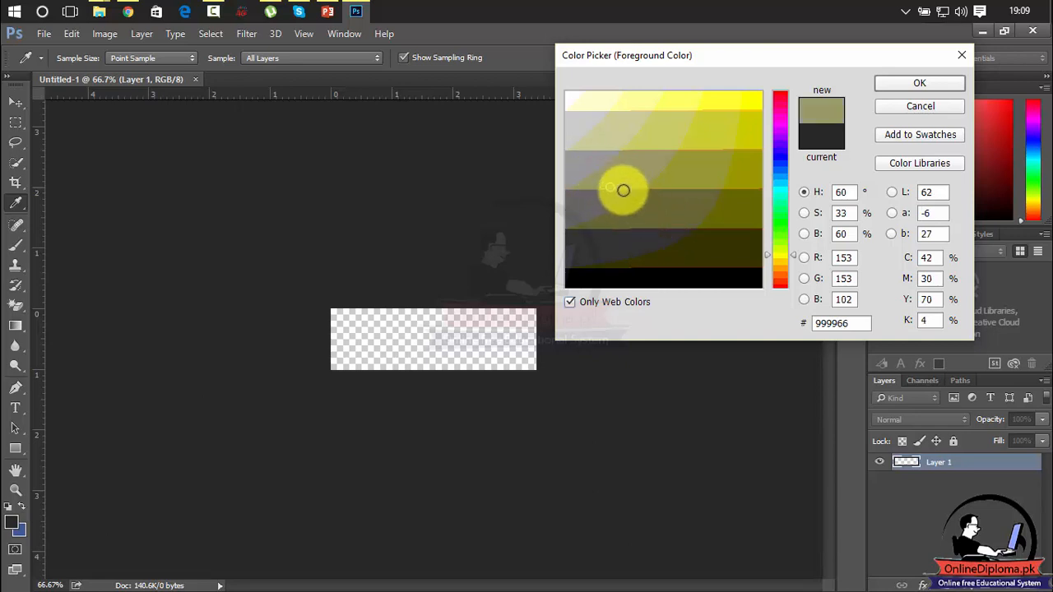
{"action": "left_click", "coordinate": [609, 188]}
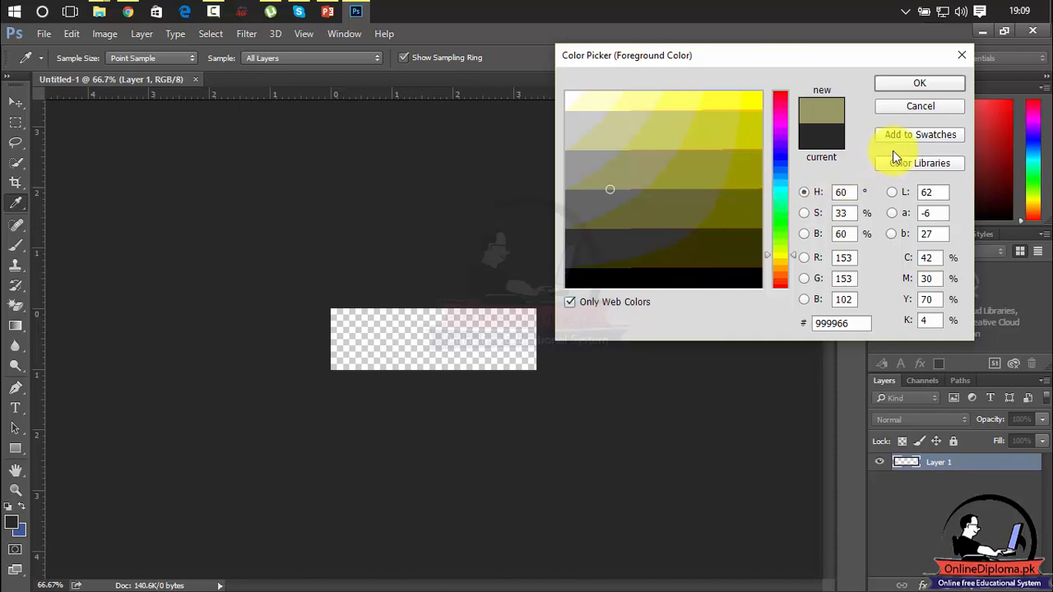
- Browse the purple, blue and green swatches of the PANTONE+ Solid Coated colour library and close it without choosing one
{"action": "left_click", "coordinate": [901, 169]}
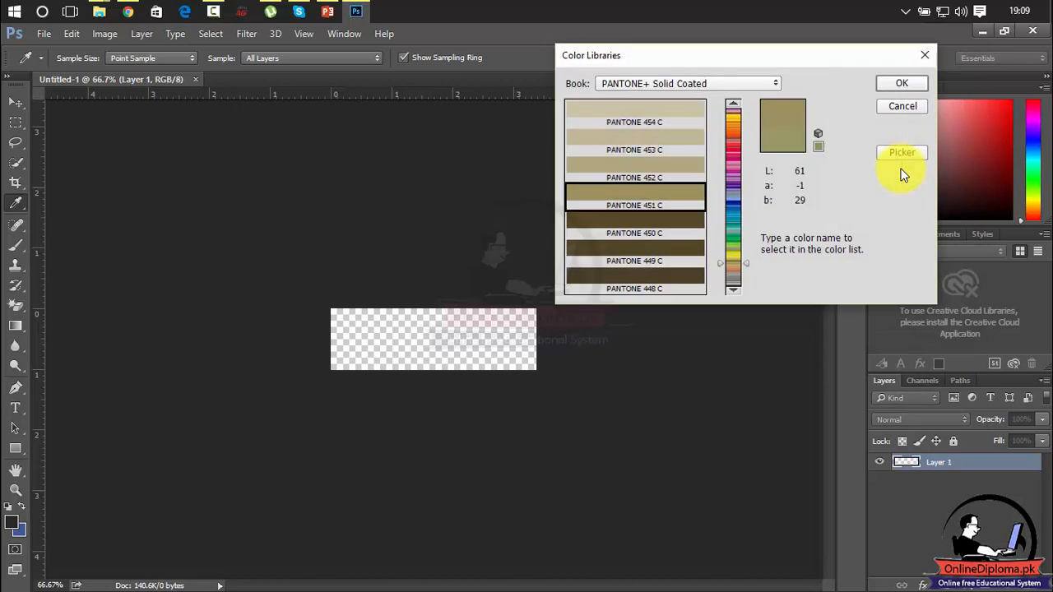
{"action": "left_click", "coordinate": [733, 153]}
{"action": "left_click", "coordinate": [732, 175]}
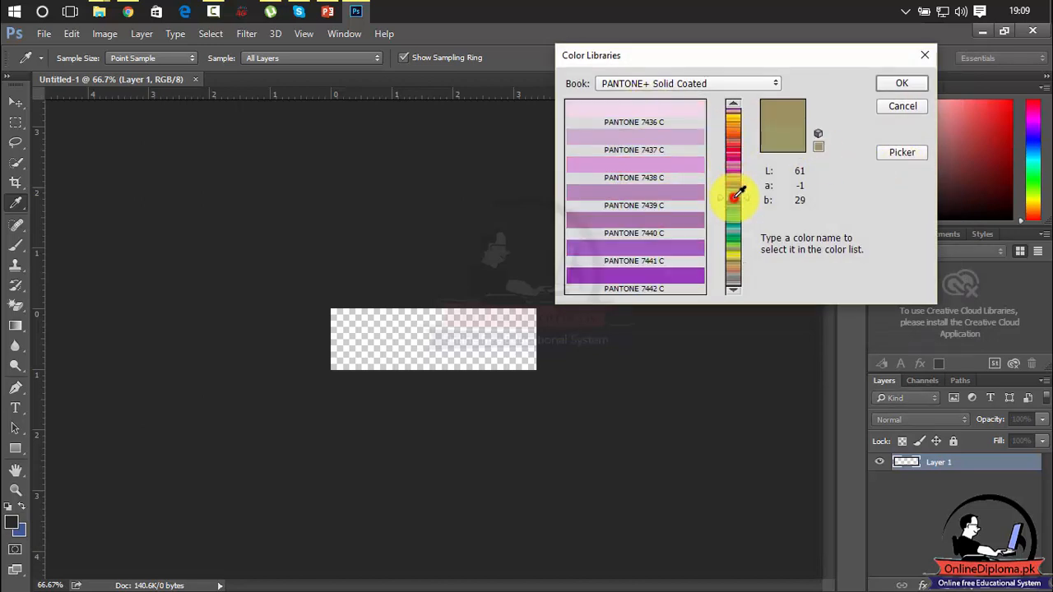
{"action": "left_click", "coordinate": [734, 200]}
{"action": "left_click", "coordinate": [734, 216]}
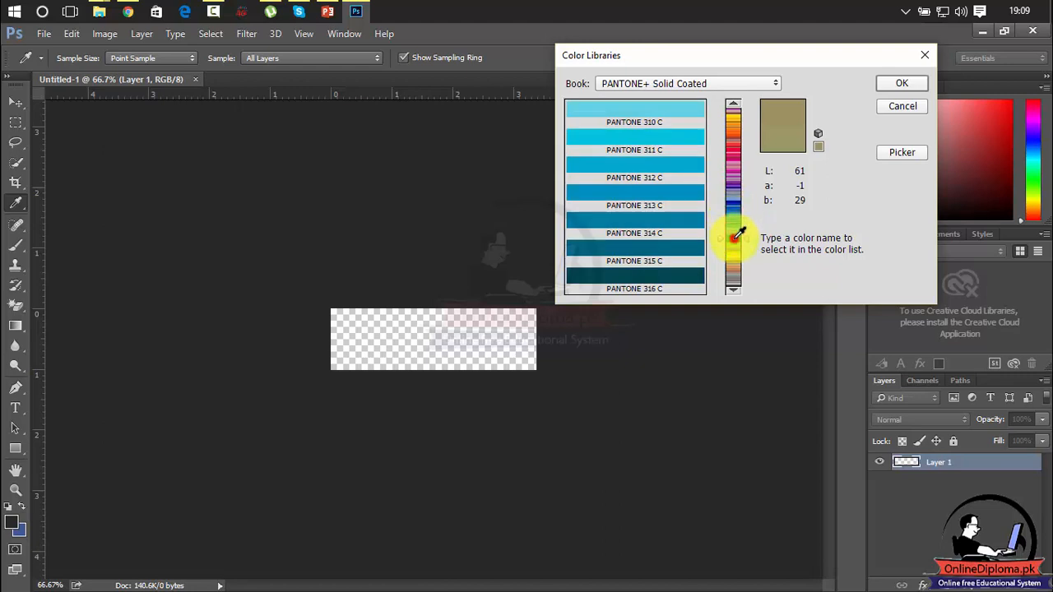
{"action": "left_click", "coordinate": [735, 237]}
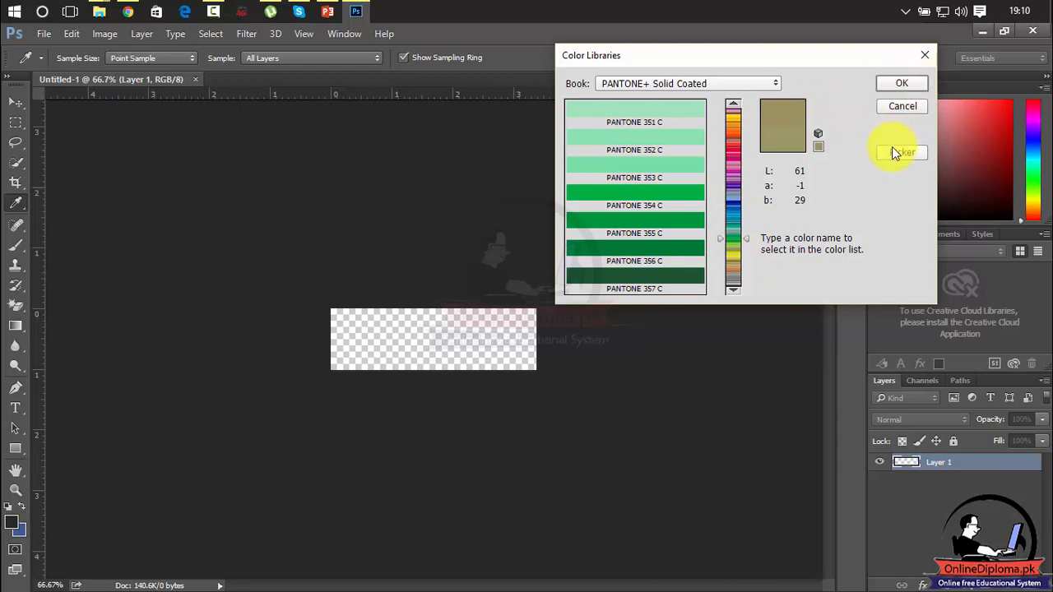
{"action": "left_click", "coordinate": [924, 54]}
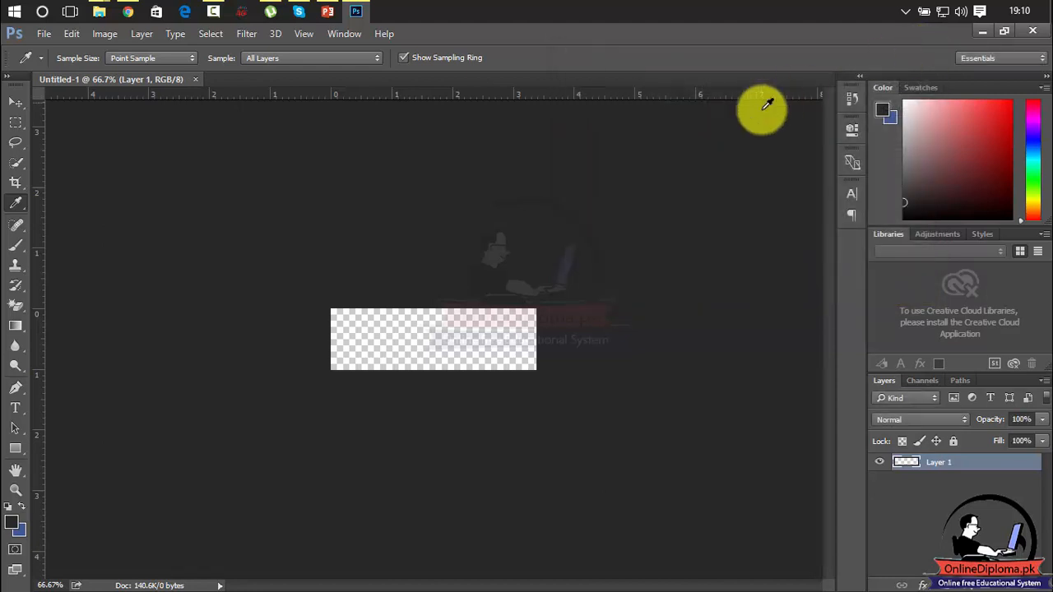
- Reopen the foreground Color Picker, turn off Only Web Colors, pick the red 9d3939 and copy its hex value
{"action": "left_click", "coordinate": [13, 523]}
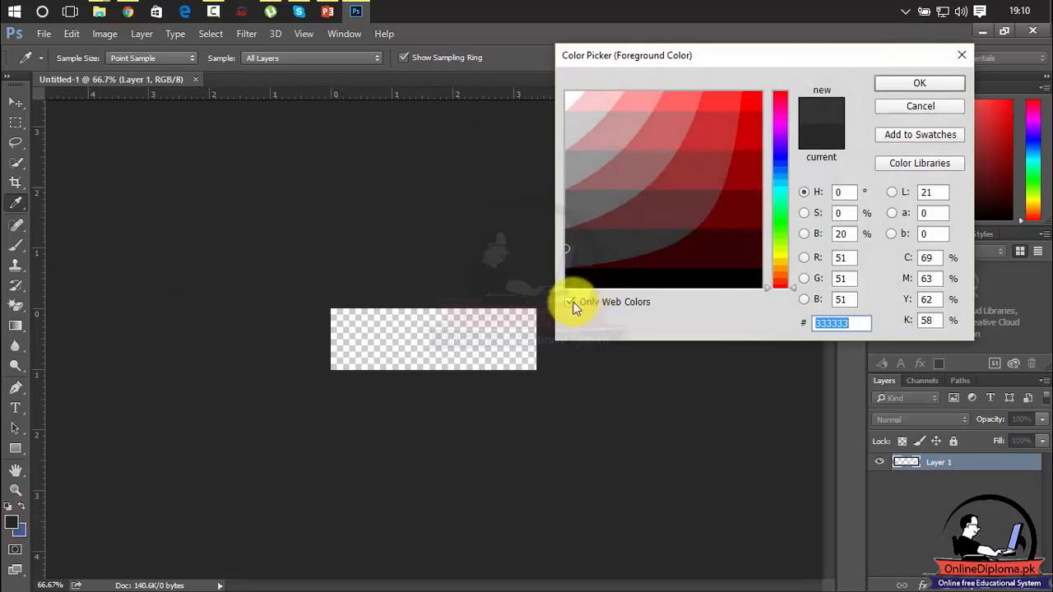
{"action": "left_click", "coordinate": [570, 303]}
{"action": "left_click_drag", "start_coordinate": [631, 200], "coordinate": [690, 167]}
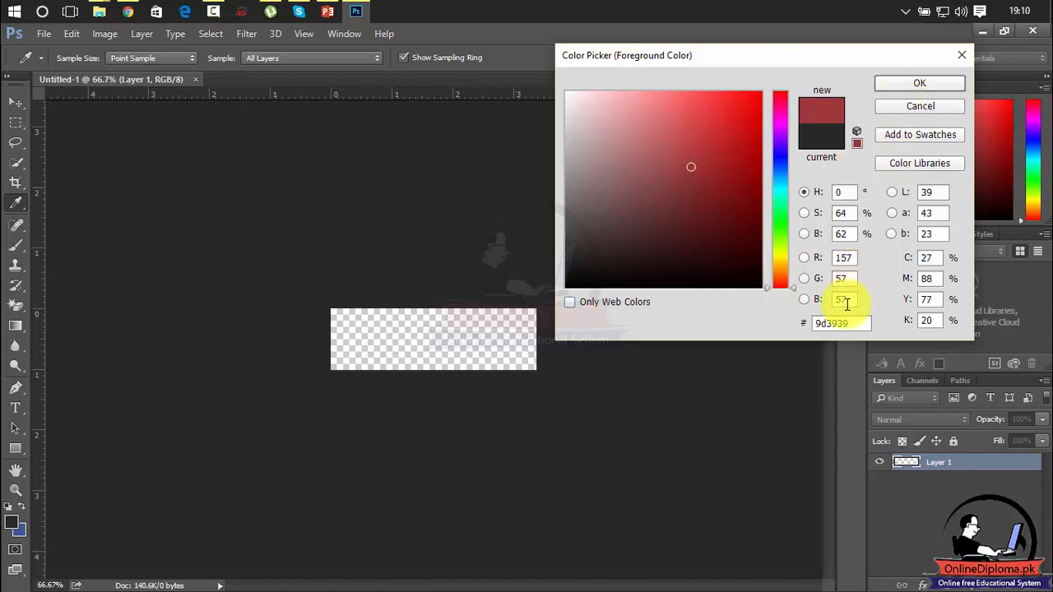
{"action": "left_click_drag", "start_coordinate": [847, 323], "coordinate": [817, 324]}
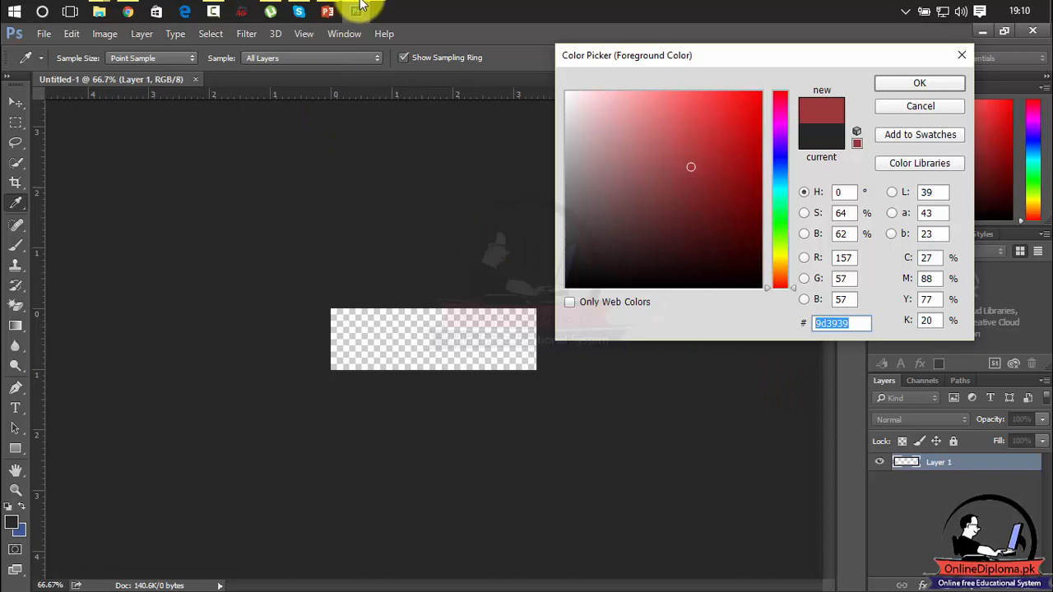
- Switch to the Blogger template editor in Chrome and set the body rule's background colour to #9d3939
{"action": "left_click", "coordinate": [136, 13]}
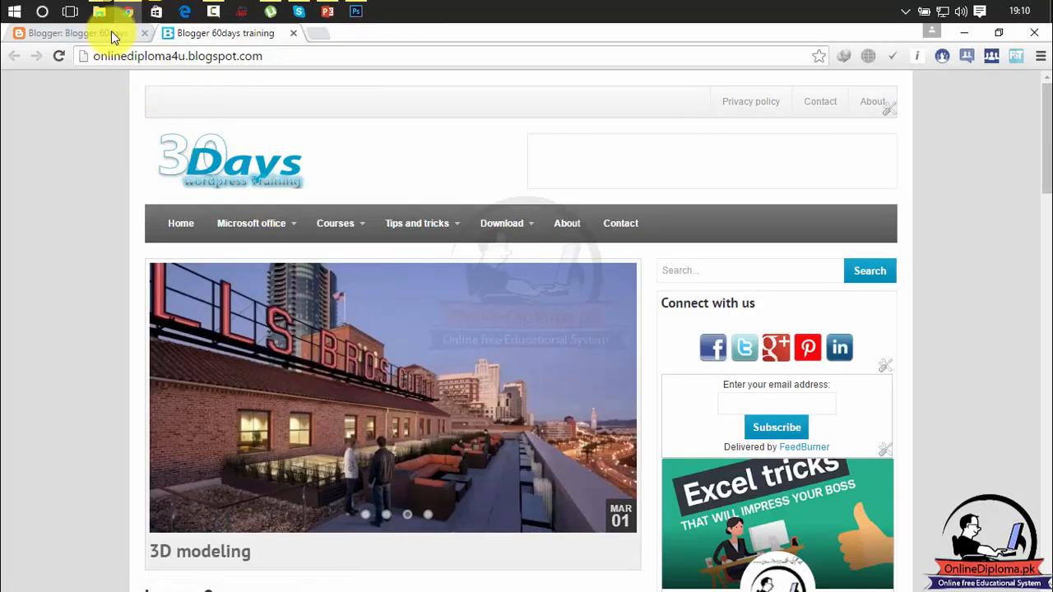
{"action": "left_click", "coordinate": [111, 31]}
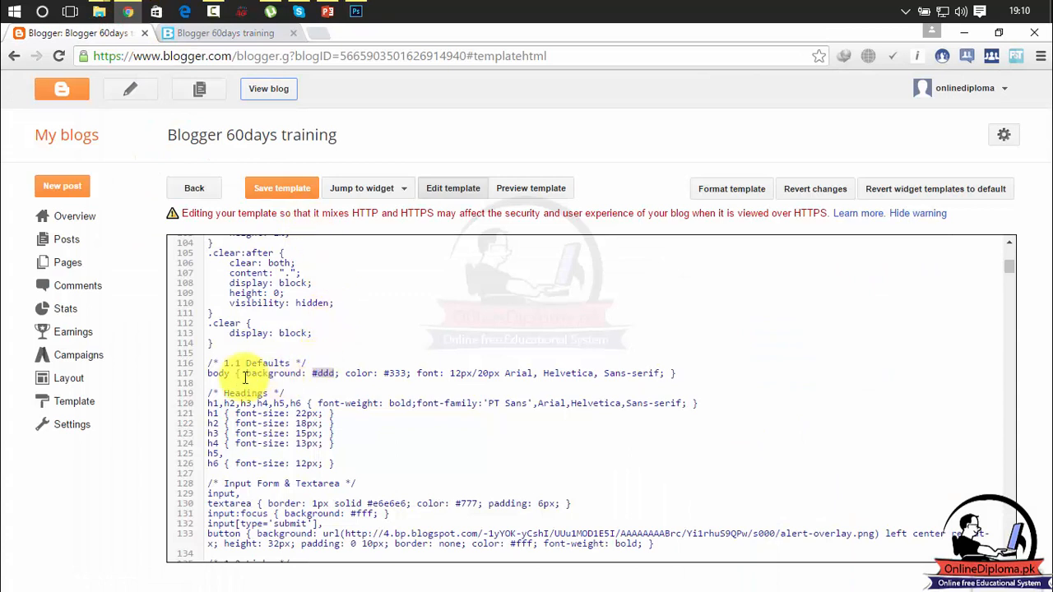
{"action": "left_click", "coordinate": [330, 375]}
{"action": "left_click", "coordinate": [336, 375]}
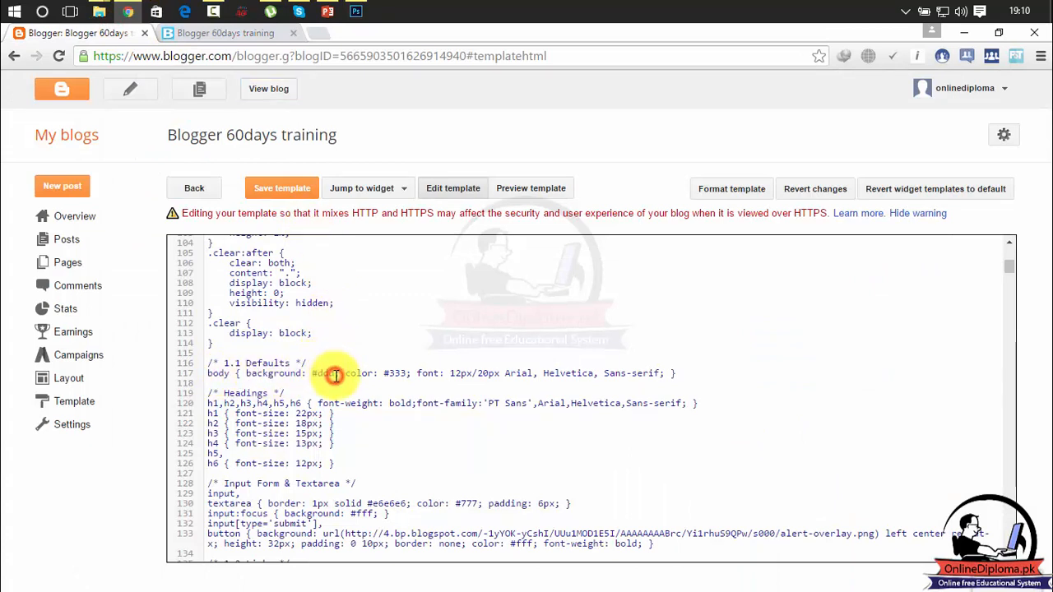
{"action": "left_click_drag", "start_coordinate": [335, 376], "coordinate": [321, 376]}
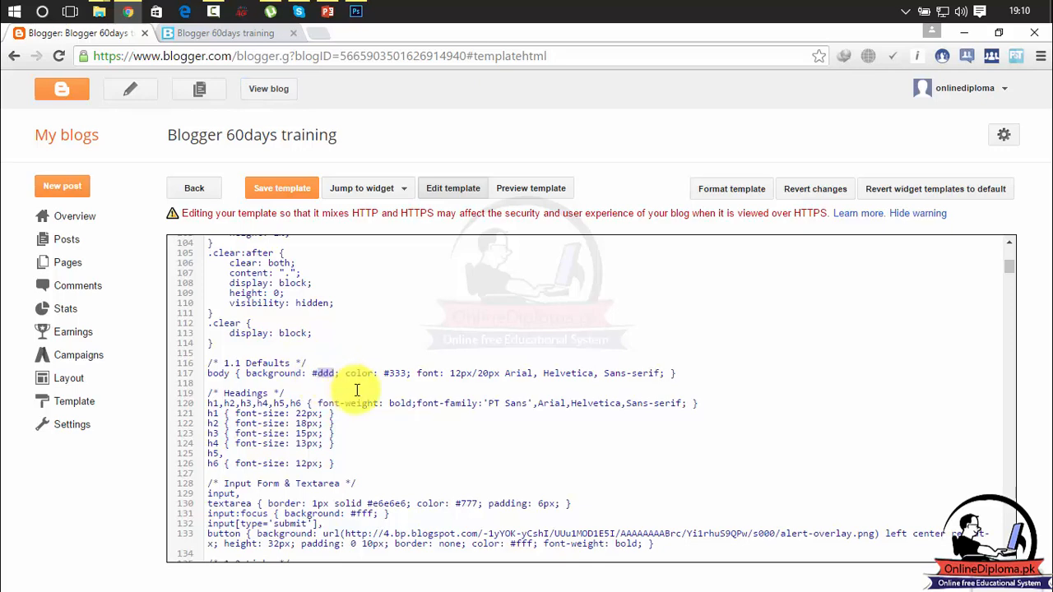
{"action": "type", "text": "#9d3939"}
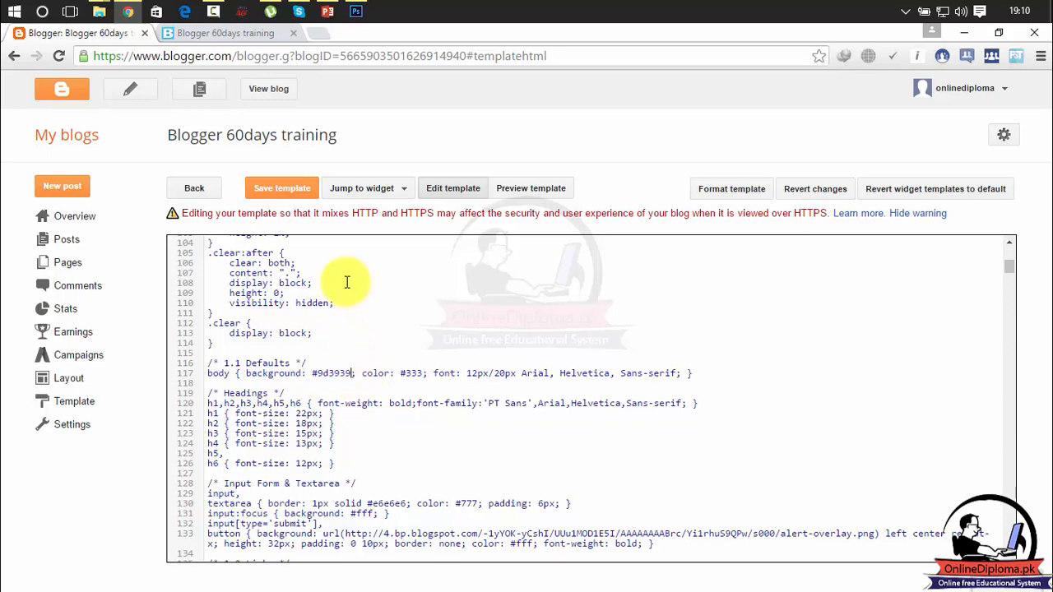
- Save the template and check the live blog's page background from header to footer
{"action": "left_click", "coordinate": [293, 194]}
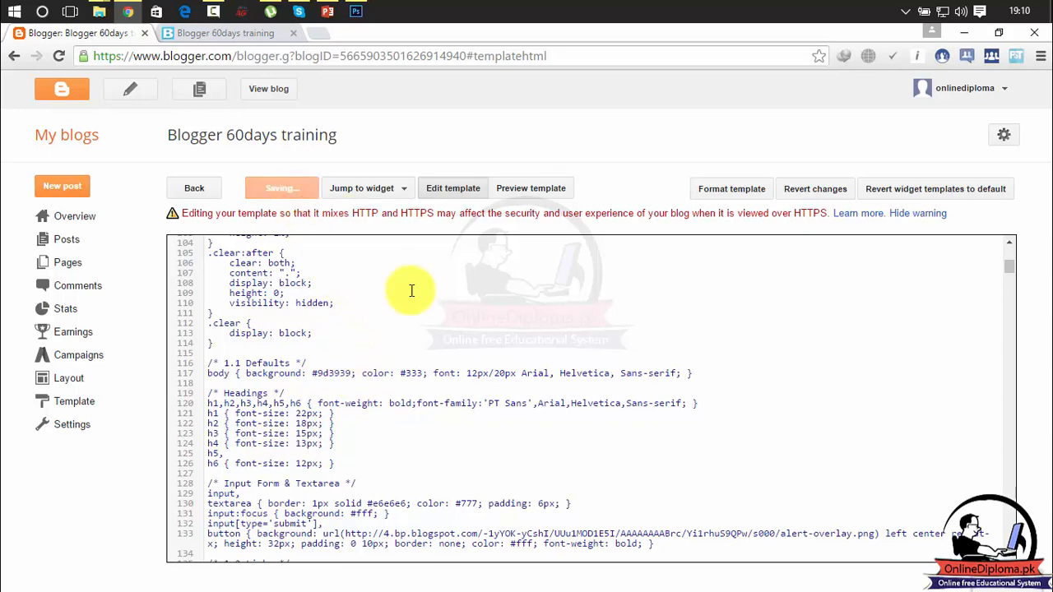
{"action": "left_click", "coordinate": [277, 98]}
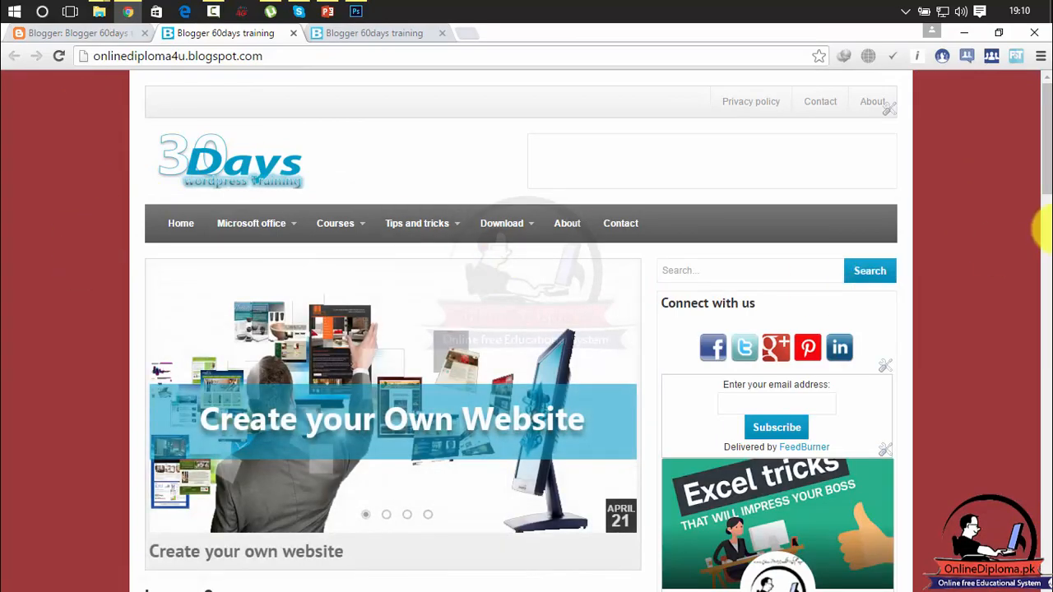
{"action": "left_click_drag", "start_coordinate": [1045, 156], "coordinate": [1043, 115]}
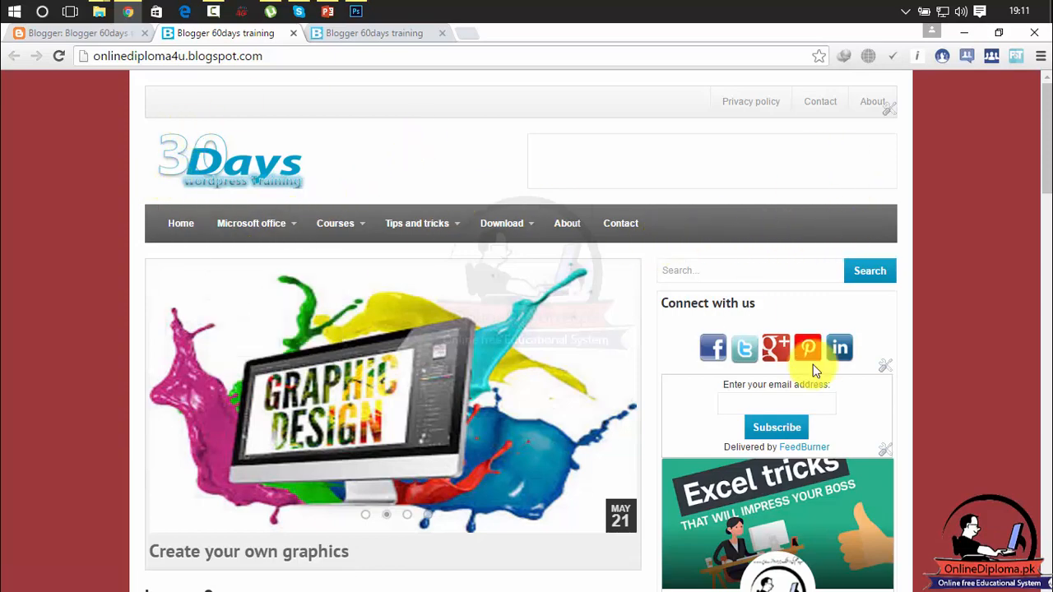
{"action": "left_click_drag", "start_coordinate": [1042, 159], "coordinate": [1043, 561]}
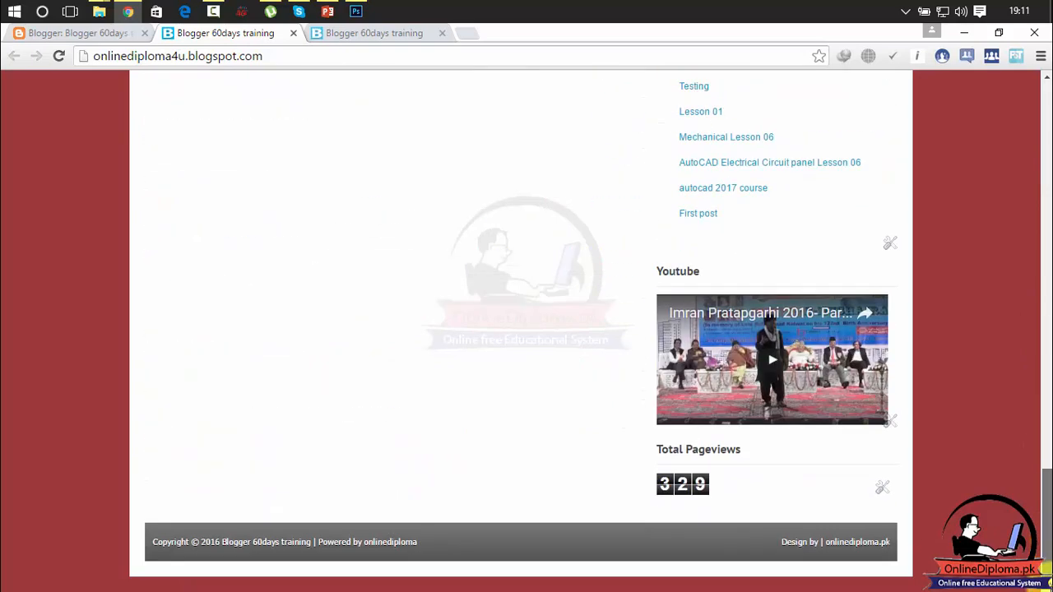
{"action": "left_click_drag", "start_coordinate": [1042, 566], "coordinate": [1048, 136]}
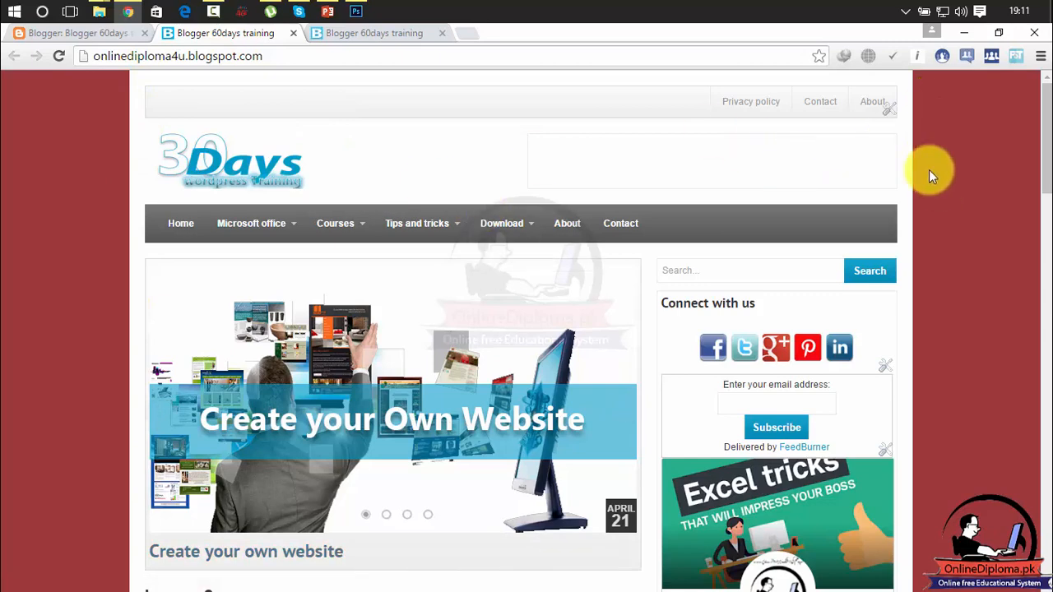
- Take the browser out of its maximised state and narrow its window to about a third of the screen width
{"action": "left_click", "coordinate": [995, 30]}
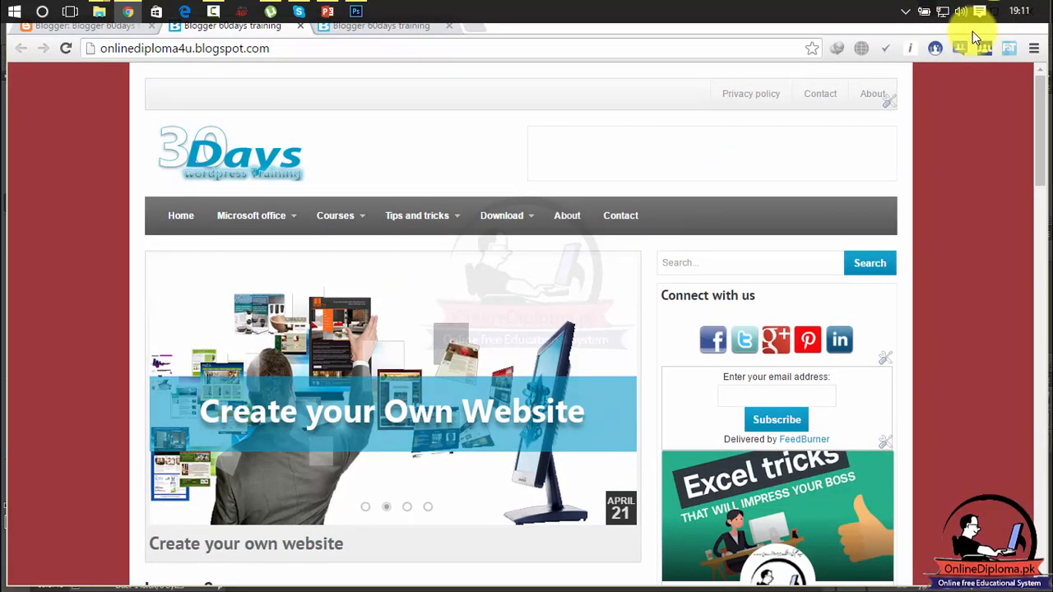
{"action": "left_click", "coordinate": [1048, 59]}
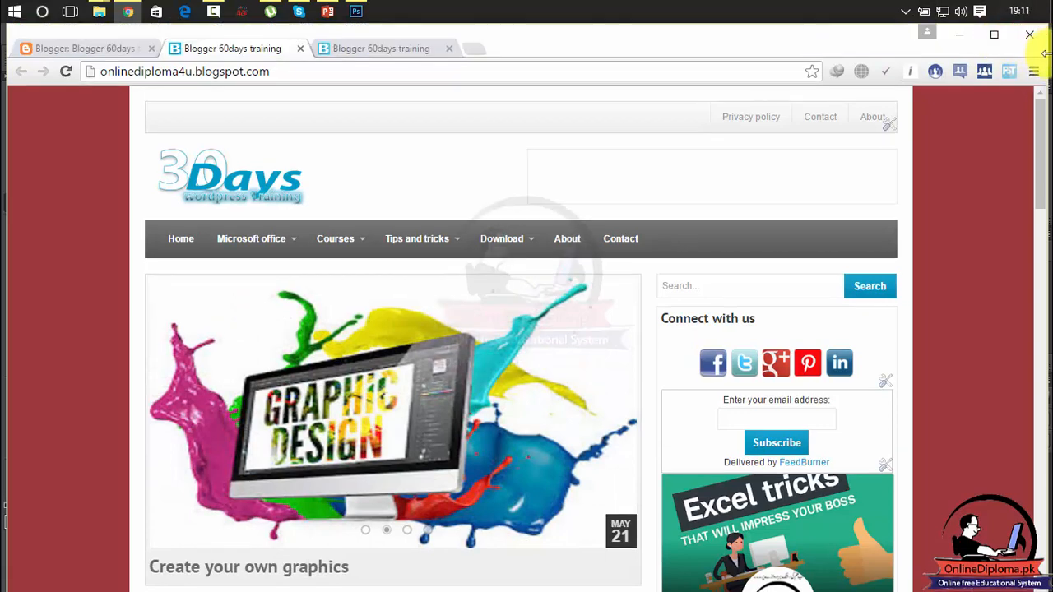
{"action": "left_click_drag", "start_coordinate": [1045, 53], "coordinate": [337, 172]}
- Switch to Photoshop, cancel the Color Picker and un-maximise the window so it sits beside the browser
{"action": "left_click", "coordinate": [451, 201]}
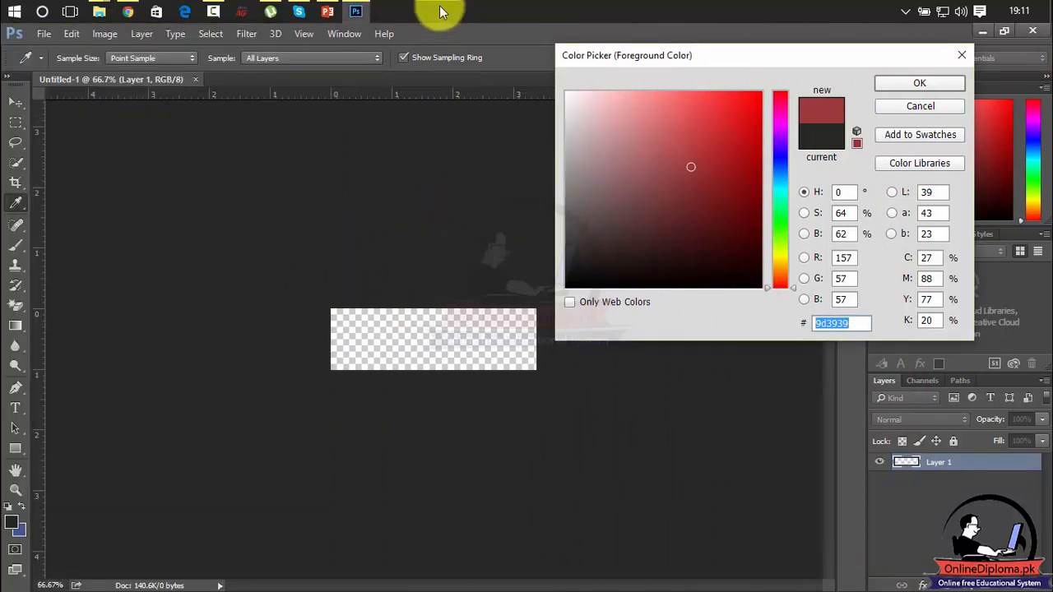
{"action": "left_click", "coordinate": [1005, 33]}
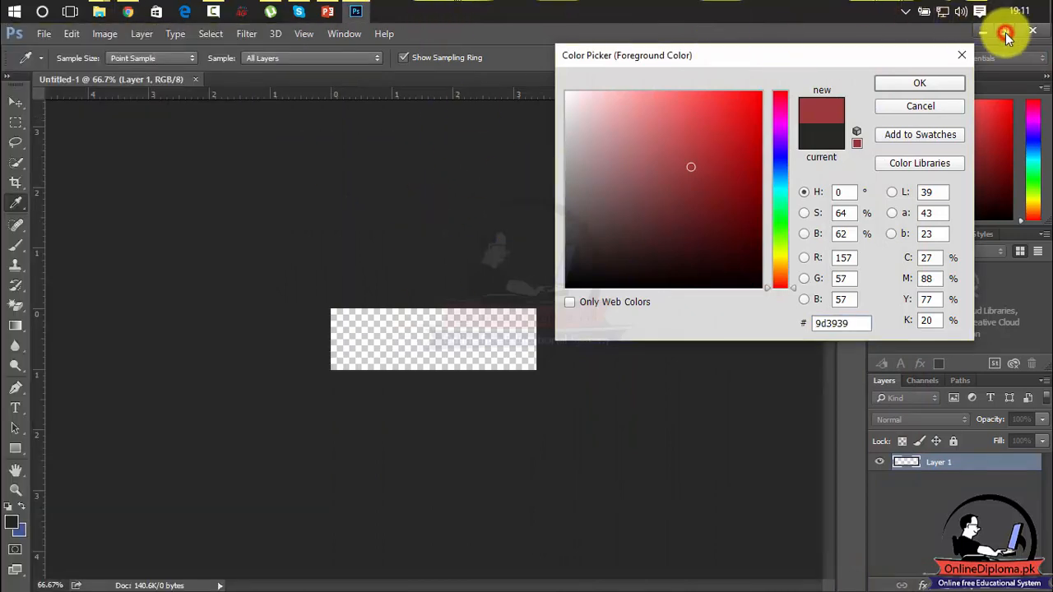
{"action": "left_click", "coordinate": [961, 62]}
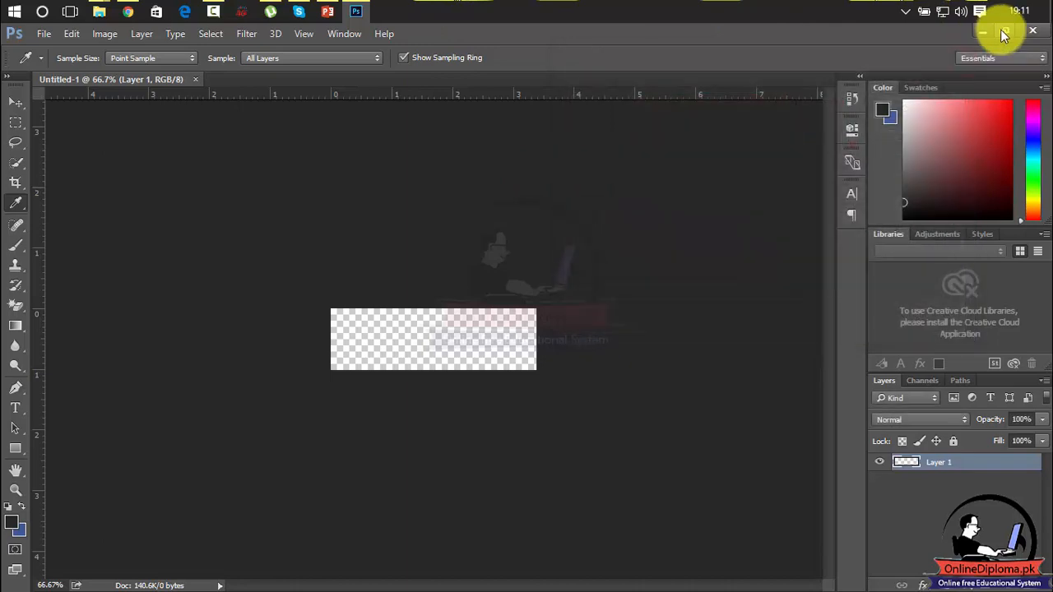
{"action": "left_click", "coordinate": [1003, 30]}
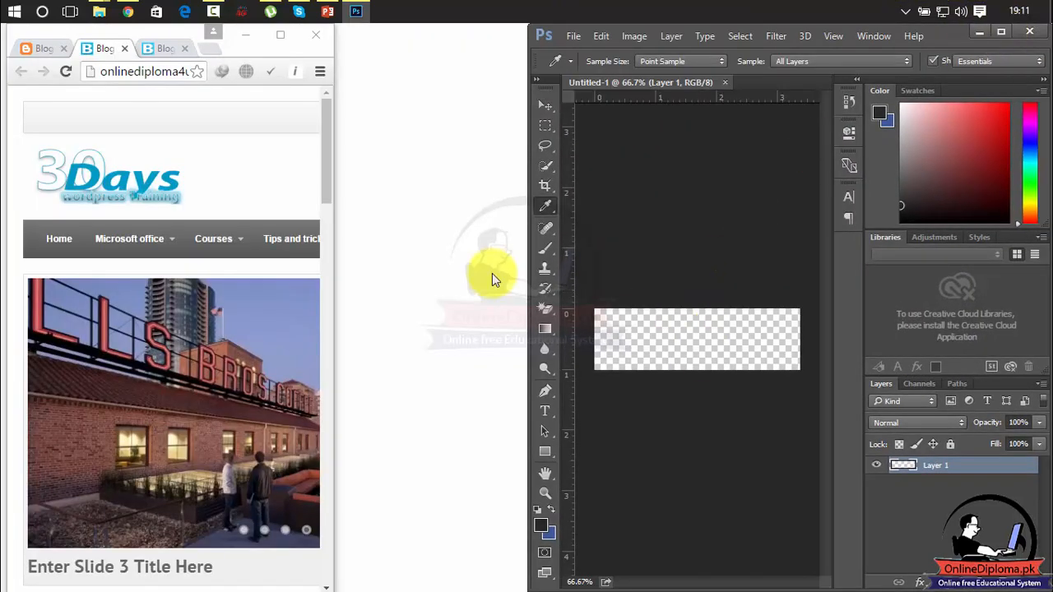
- Widen the browser window beside Photoshop and sample a grey from the blog page with the Eyedropper
{"action": "left_click_drag", "start_coordinate": [334, 266], "coordinate": [453, 260]}
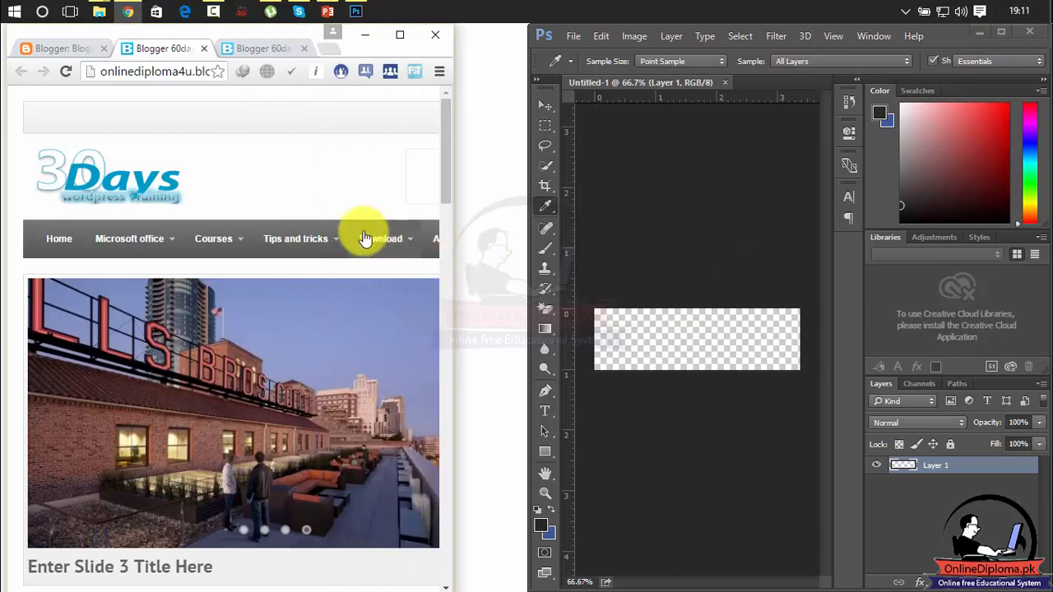
{"action": "left_click_drag", "start_coordinate": [443, 168], "coordinate": [487, 160]}
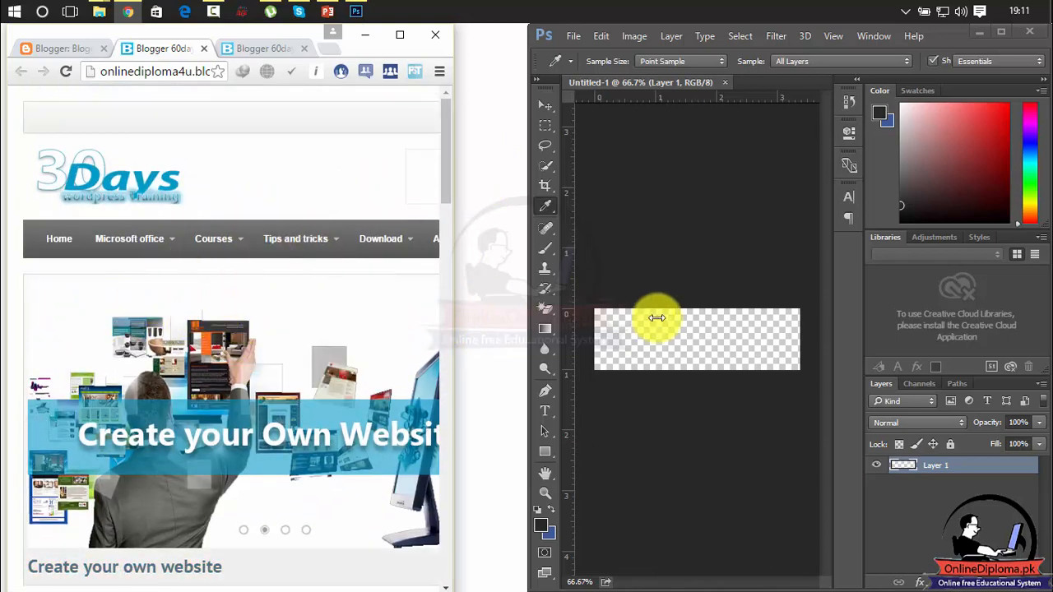
{"action": "left_click", "coordinate": [544, 210]}
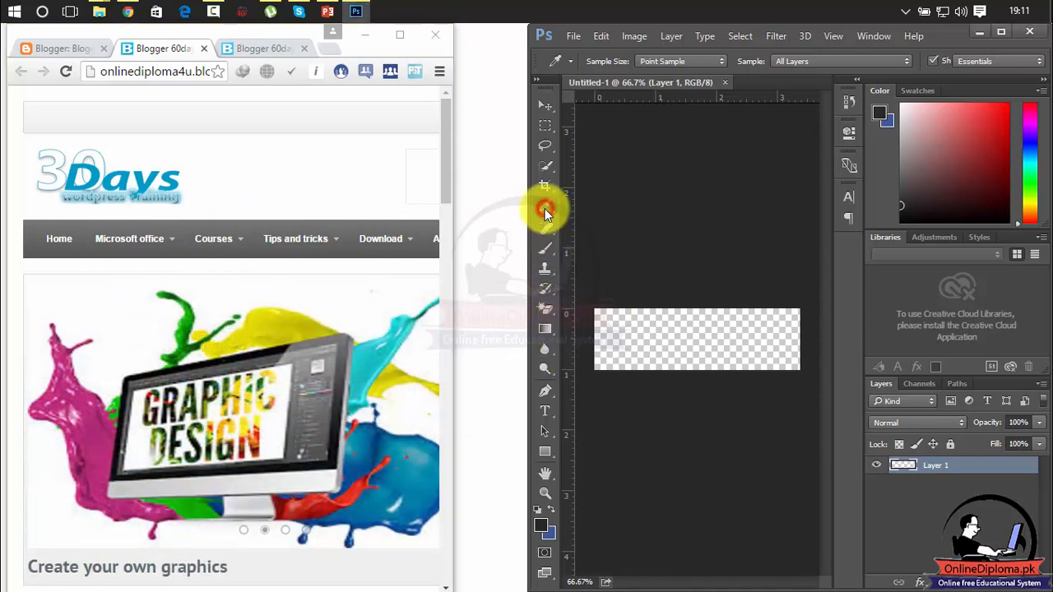
{"action": "left_click", "coordinate": [686, 335]}
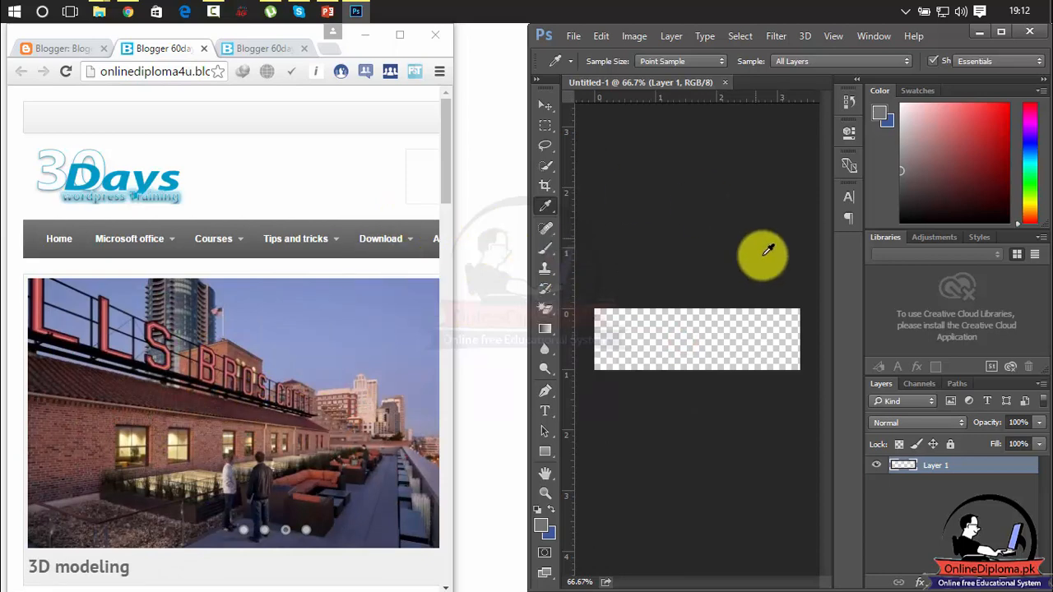
- Turn off Only Web Colors in Photoshop's foreground Color Picker and copy the sampled colour's hex code 666666
{"action": "left_click", "coordinate": [543, 526]}
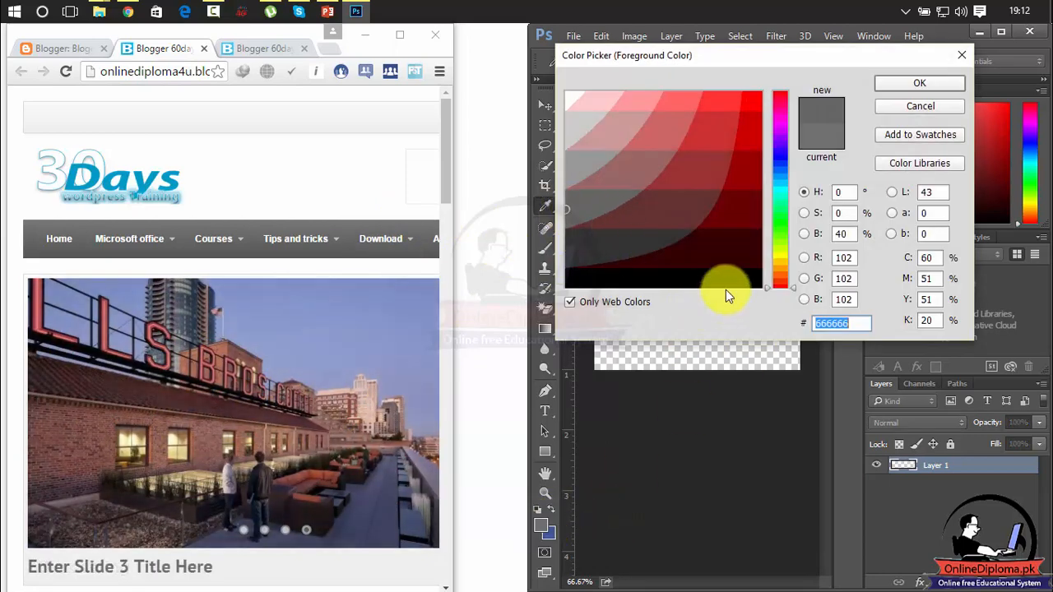
{"action": "left_click", "coordinate": [570, 303]}
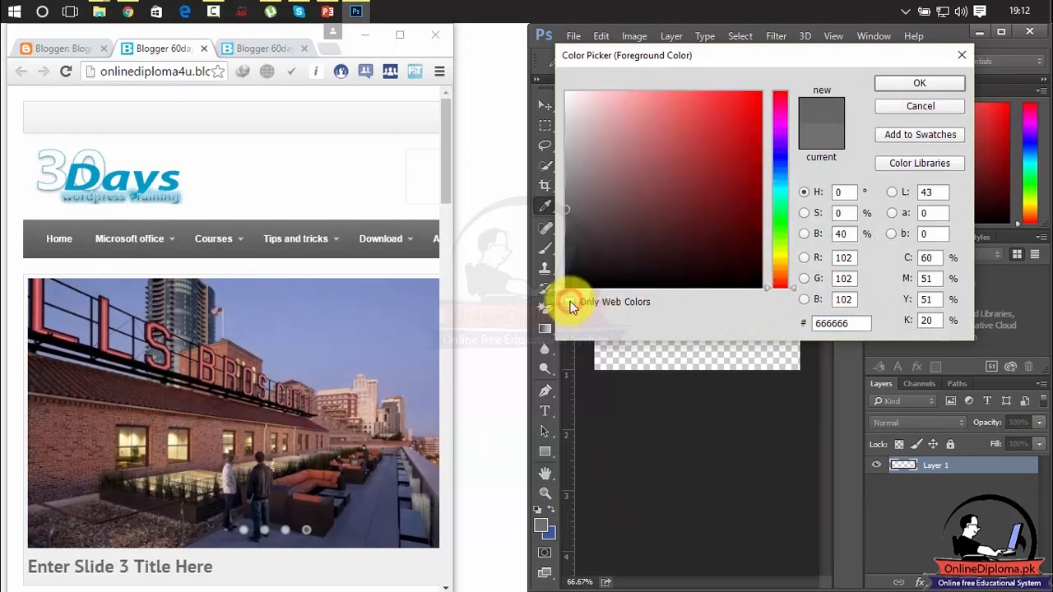
{"action": "left_click", "coordinate": [856, 322]}
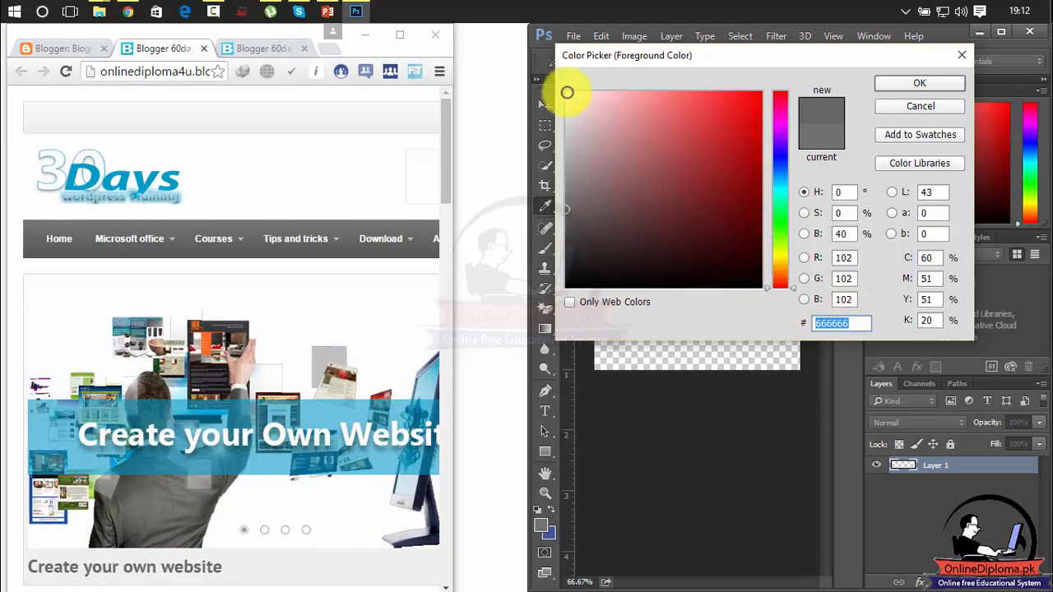
- Switch to the Blogger template editor in Chrome, maximise the window and set the body rule's background colour to #666666
{"action": "left_click", "coordinate": [76, 48]}
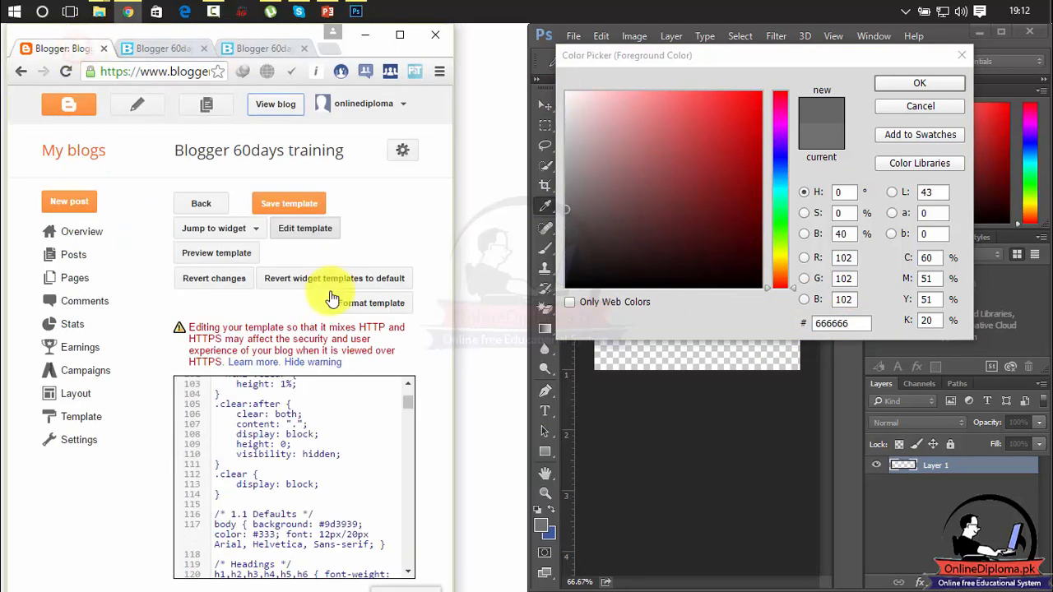
{"action": "left_click", "coordinate": [401, 35]}
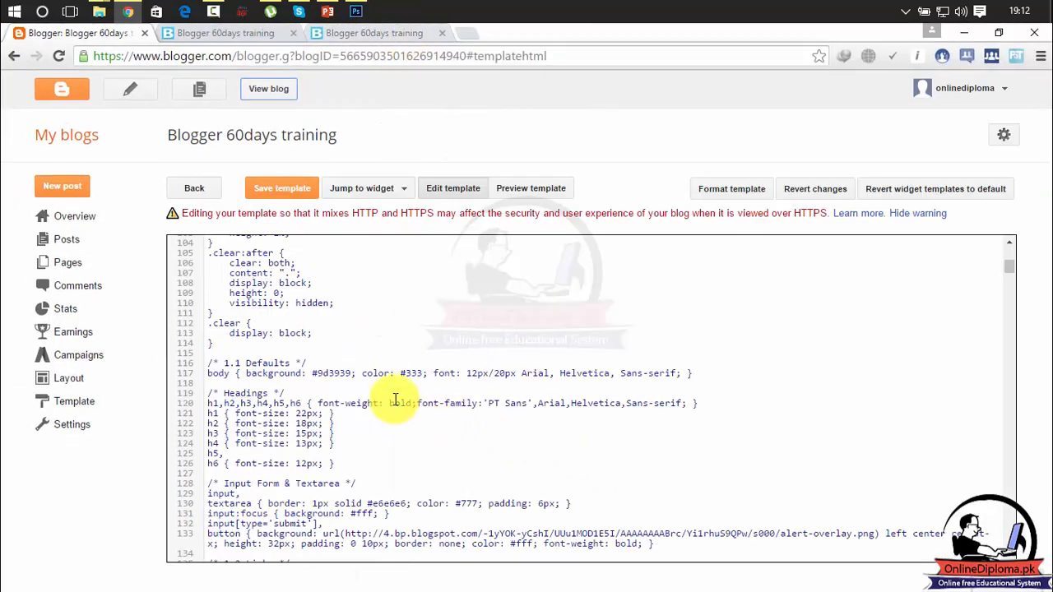
{"action": "left_click", "coordinate": [351, 374]}
{"action": "left_click_drag", "start_coordinate": [352, 374], "coordinate": [317, 373]}
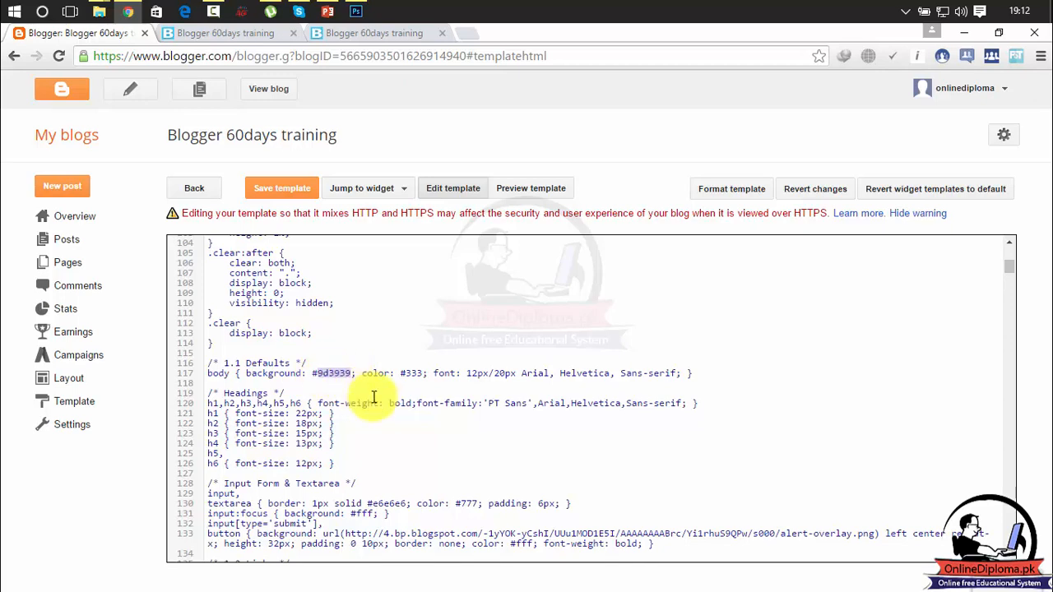
{"action": "type", "text": "666666"}
- Save the template, open the live blog to check its page background down the page, and reload it
{"action": "left_click", "coordinate": [280, 189]}
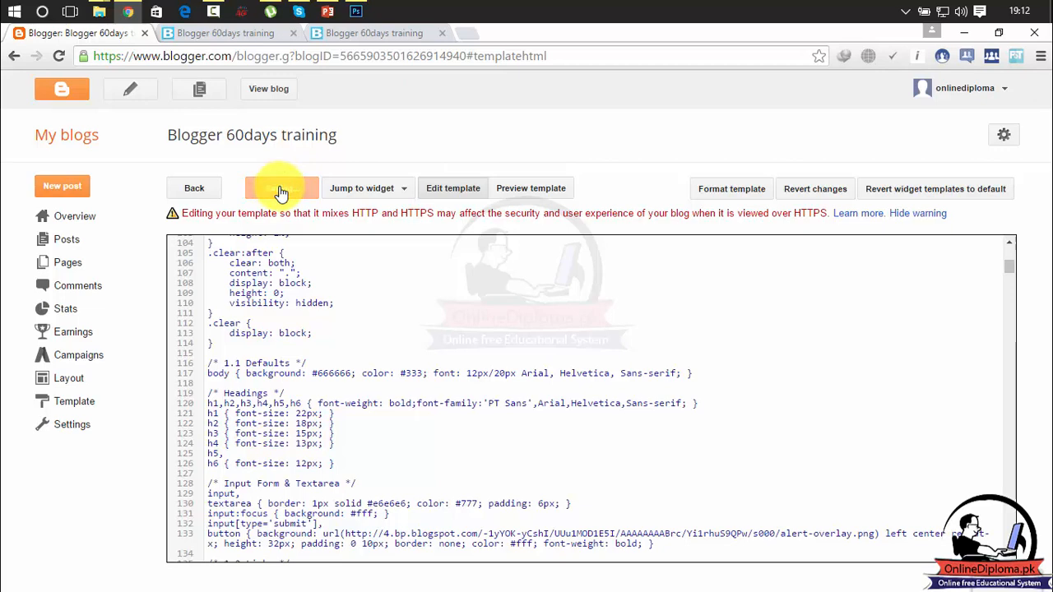
{"action": "left_click", "coordinate": [264, 91]}
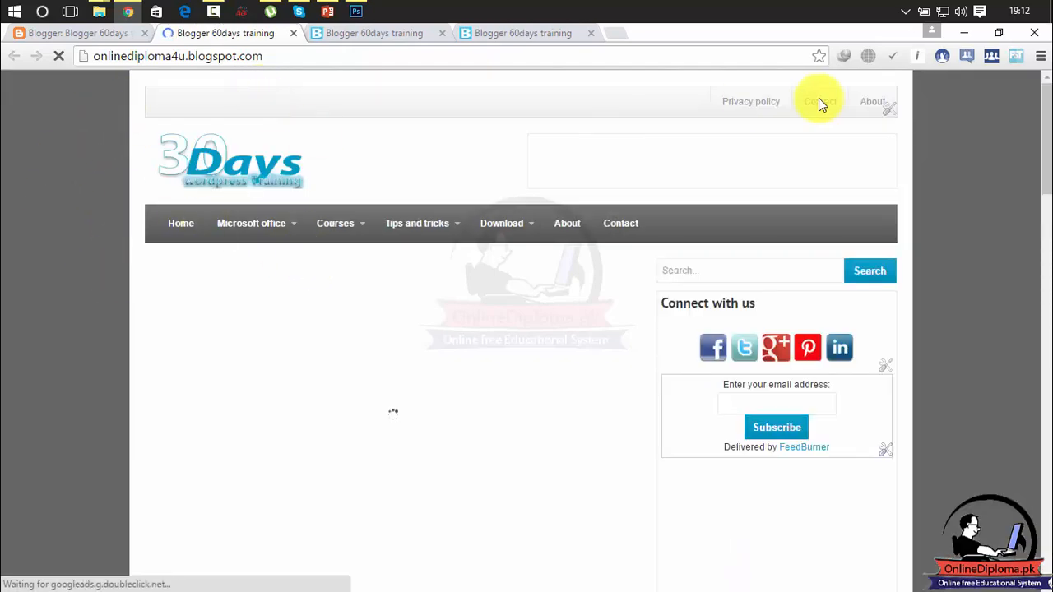
{"action": "scroll", "coordinate": [1040, 264], "scroll_direction": "down", "scroll_amount": 6}
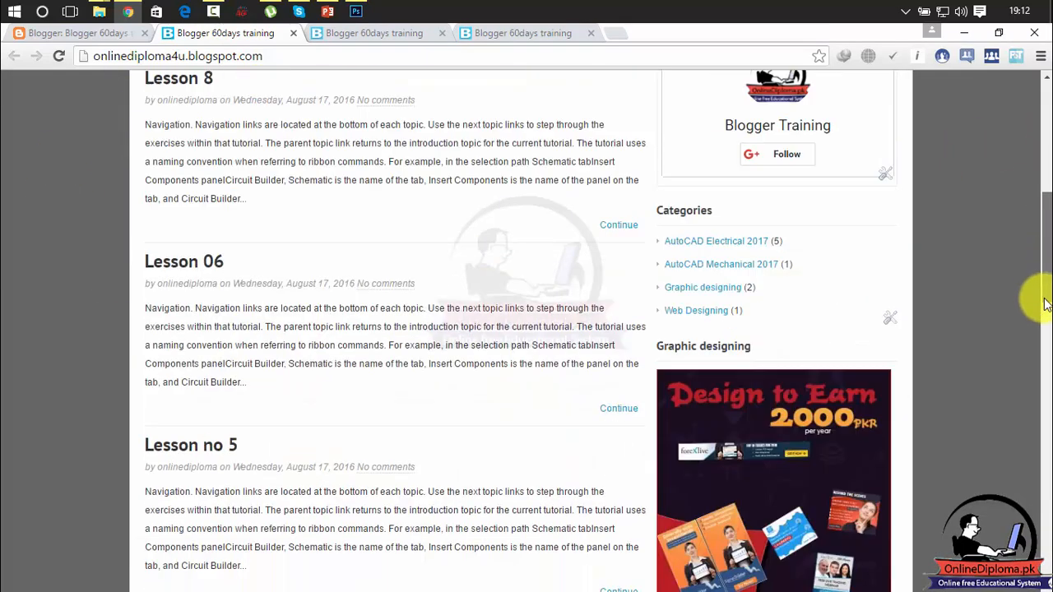
{"action": "left_click_drag", "start_coordinate": [1045, 304], "coordinate": [1034, 94]}
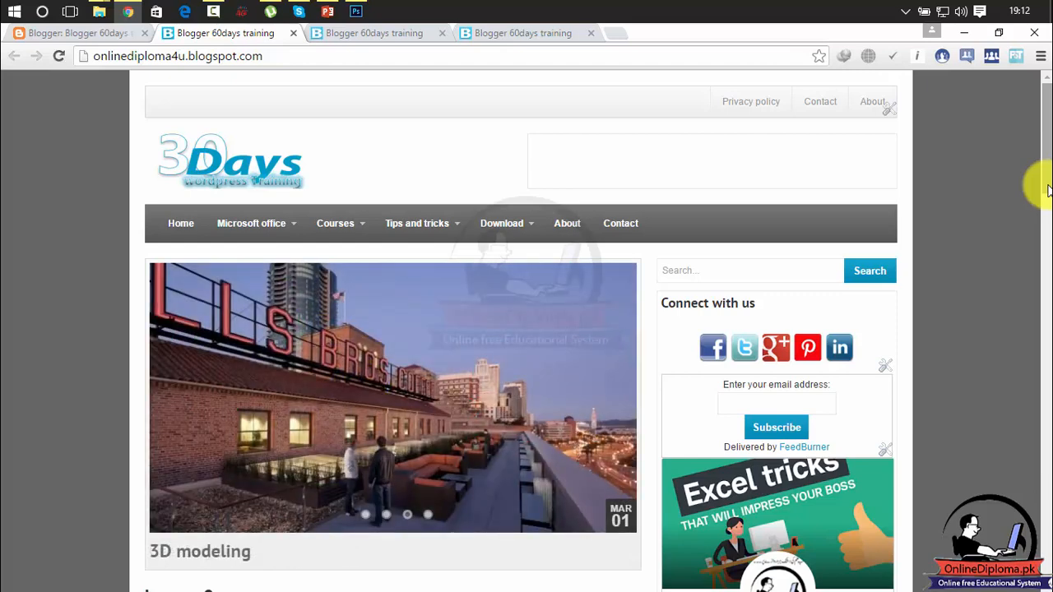
{"action": "key", "text": "F5"}
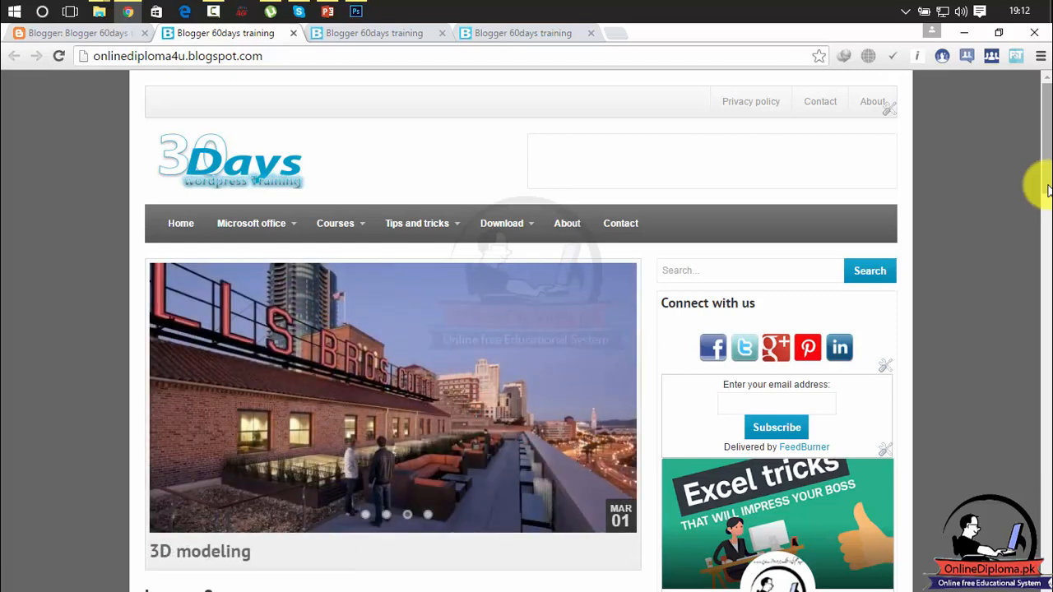